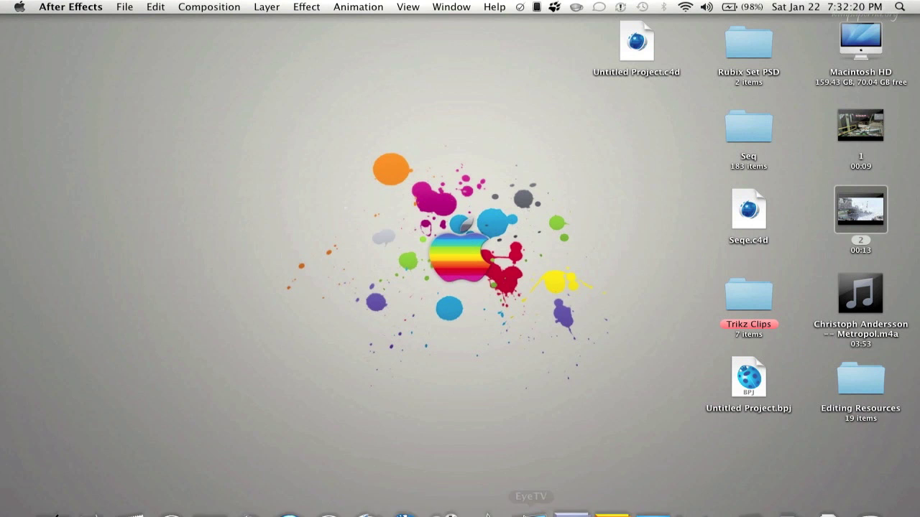
Restore the After Effects window and scrub through the opening seconds of 2.mov in composition 2
{"action": "left_click", "coordinate": [565, 486]}
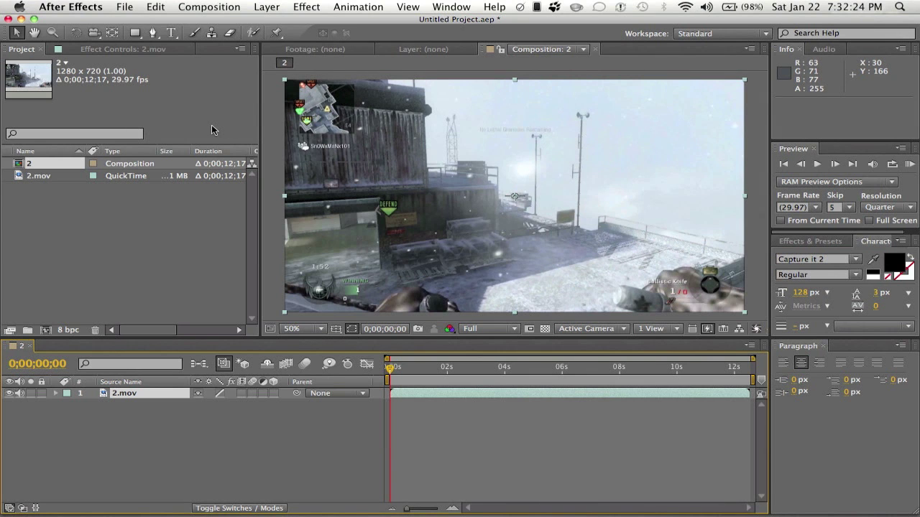
{"action": "mouse_move", "coordinate": [394, 370]}
{"action": "left_mouse_down"}
{"action": "mouse_move", "coordinate": [577, 383]}
{"action": "mouse_move", "coordinate": [391, 379]}
{"action": "mouse_move", "coordinate": [576, 381]}
{"action": "mouse_move", "coordinate": [501, 366]}
{"action": "mouse_move", "coordinate": [392, 365]}
{"action": "left_mouse_up"}
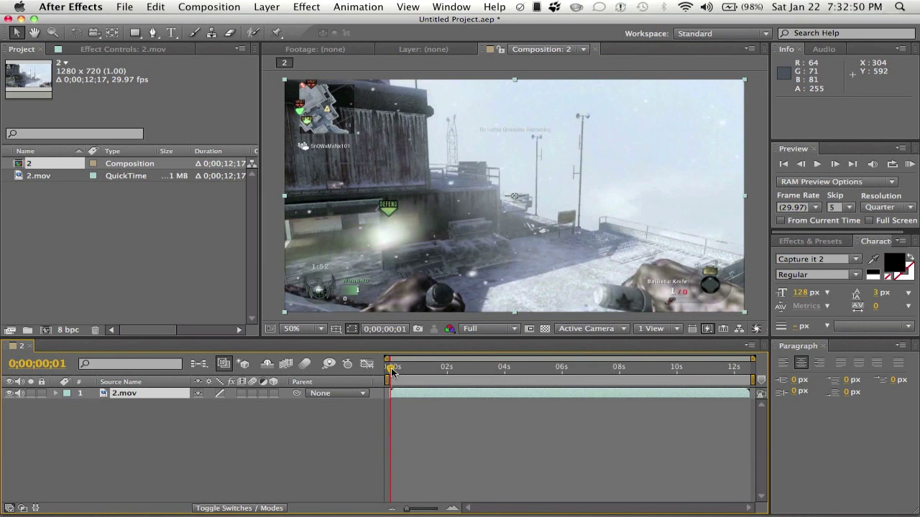
{"action": "mouse_move", "coordinate": [392, 371]}
{"action": "left_mouse_down"}
{"action": "mouse_move", "coordinate": [519, 381]}
{"action": "mouse_move", "coordinate": [401, 374]}
{"action": "left_mouse_up"}
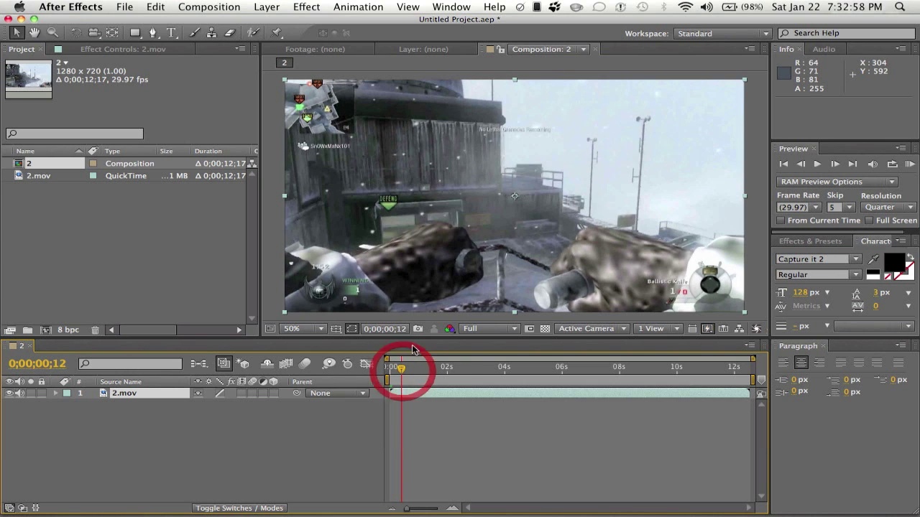
Apply Magic Bullet Looks to 2.mov, open it in LooksBuilder and show the Post tools
{"action": "left_click", "coordinate": [308, 6]}
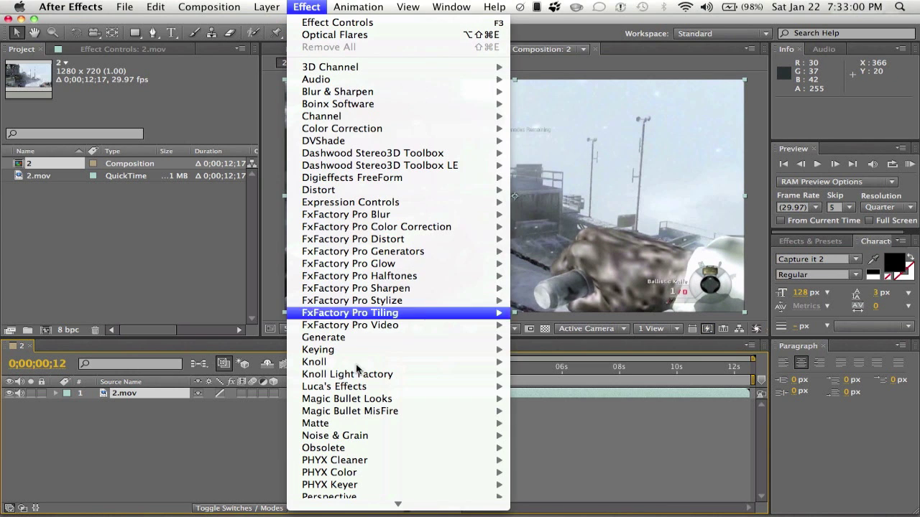
{"action": "mouse_move", "coordinate": [410, 399]}
{"action": "left_click", "coordinate": [539, 397]}
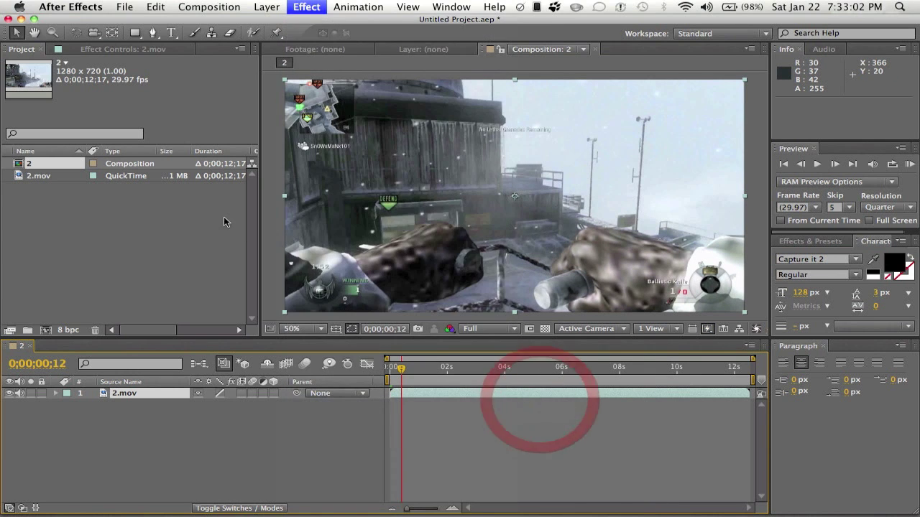
{"action": "left_click", "coordinate": [54, 106]}
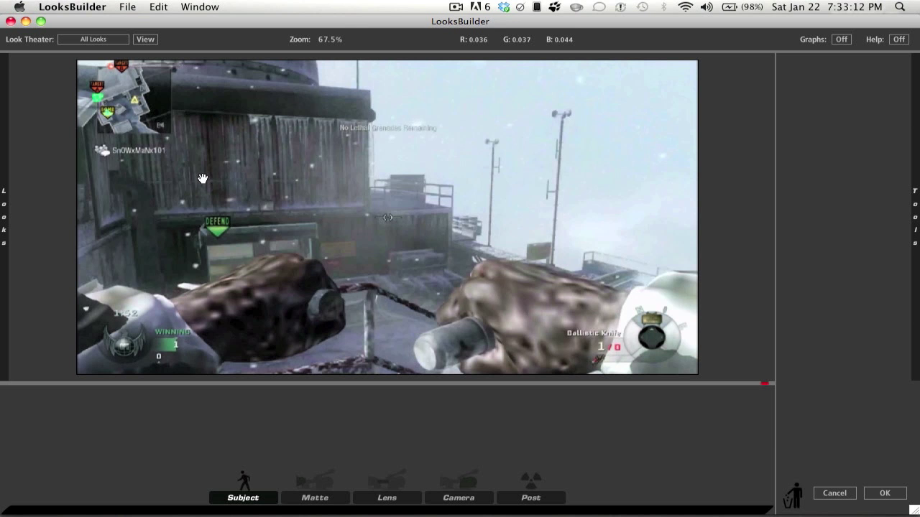
{"action": "mouse_move", "coordinate": [918, 164]}
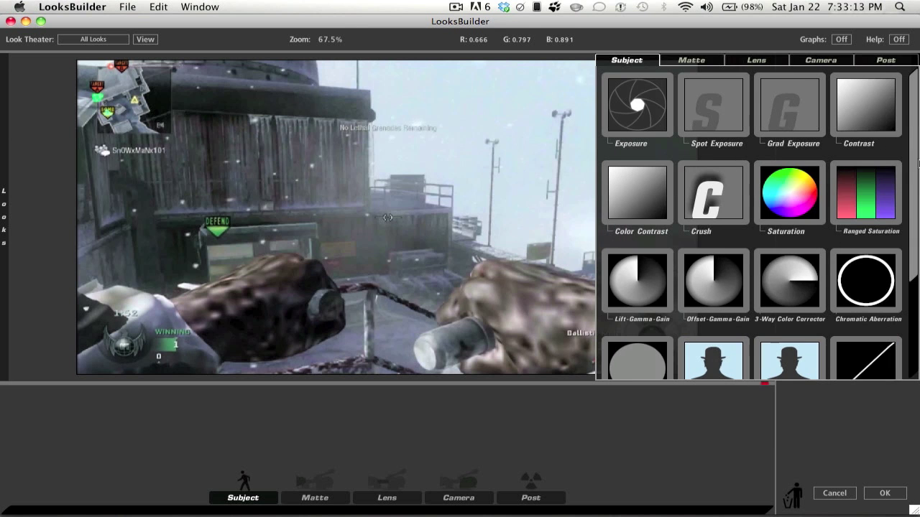
{"action": "left_click", "coordinate": [888, 61]}
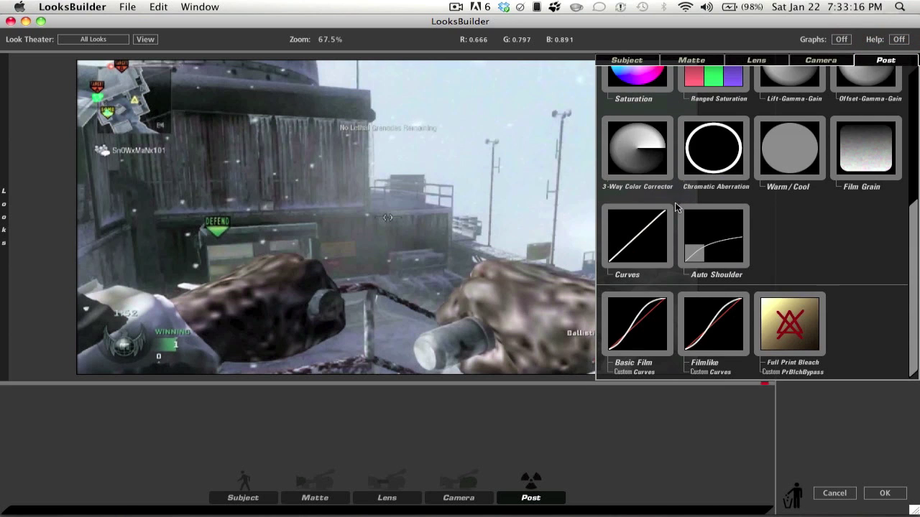
Add a Curves tool and bend its RGB curve into an S-curve, darkening shadows and lifting highlights
{"action": "left_click_drag", "start_coordinate": [644, 234], "coordinate": [483, 237]}
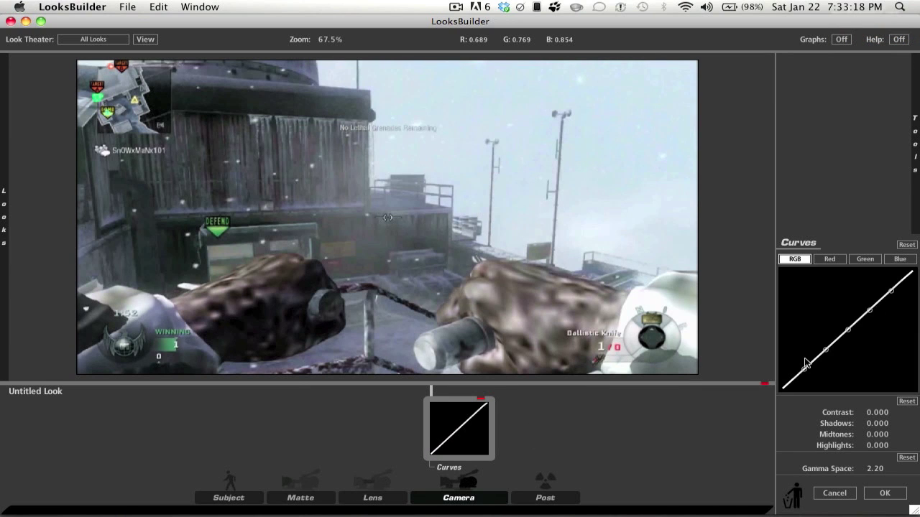
{"action": "left_click_drag", "start_coordinate": [803, 367], "coordinate": [804, 379]}
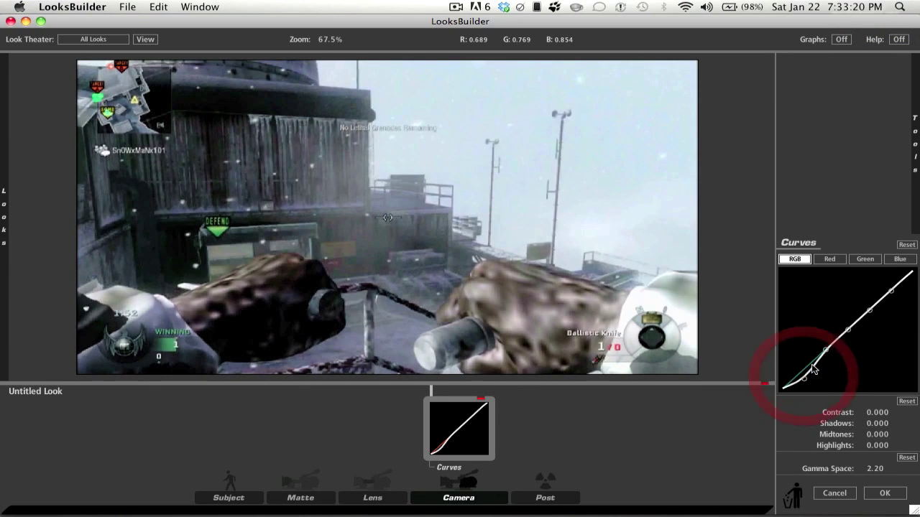
{"action": "left_click_drag", "start_coordinate": [825, 350], "coordinate": [825, 364]}
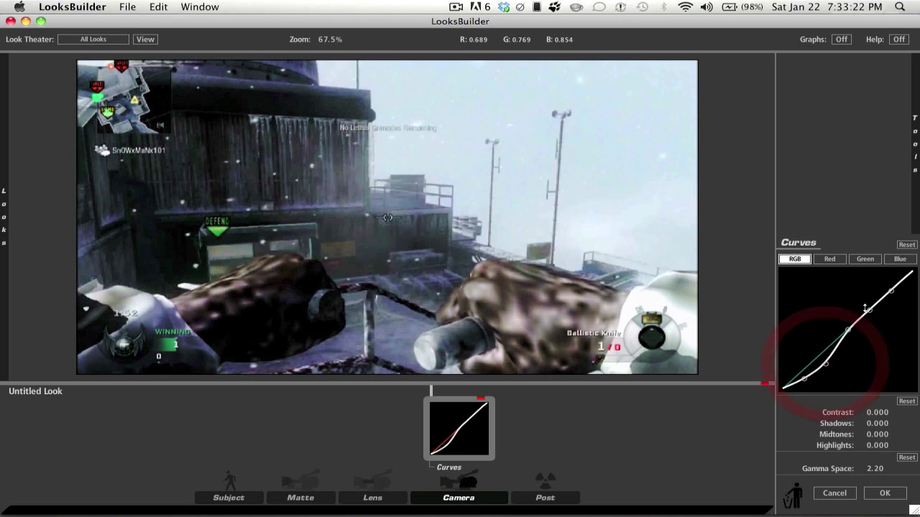
{"action": "left_click_drag", "start_coordinate": [869, 307], "coordinate": [893, 286]}
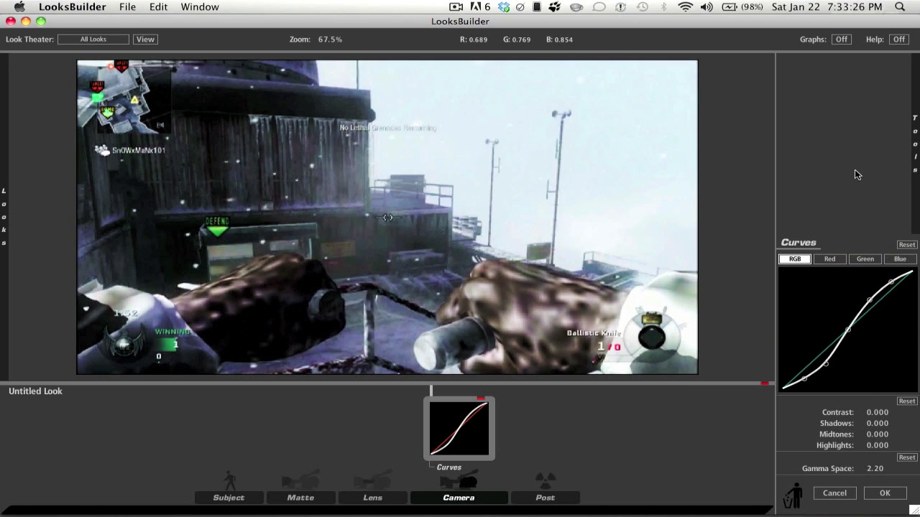
{"action": "mouse_move", "coordinate": [912, 144]}
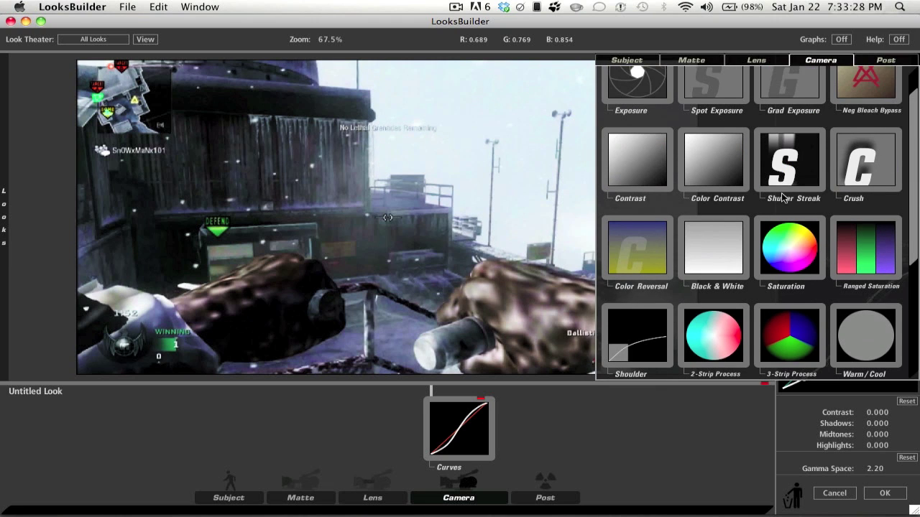
{"action": "scroll", "coordinate": [784, 197], "scroll_direction": "up", "scroll_amount": 2}
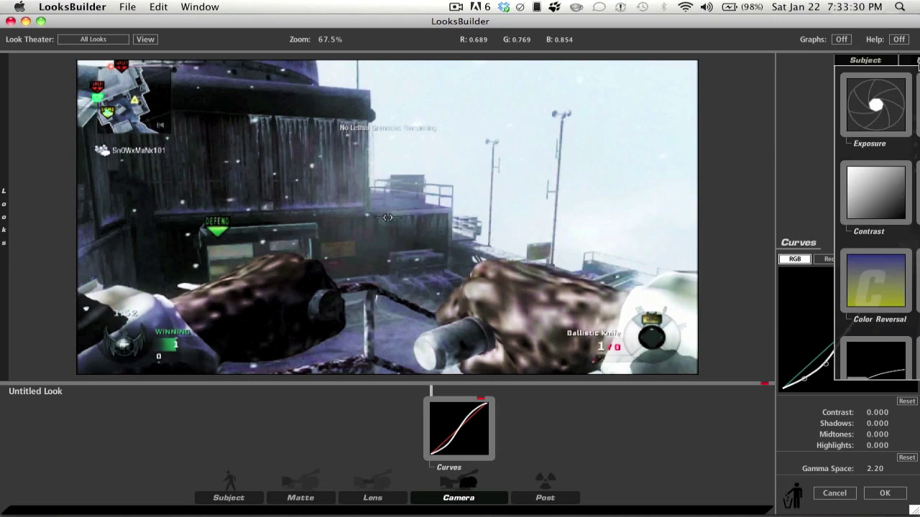
{"action": "left_click", "coordinate": [886, 60]}
Add Lift-Gamma-Gain after Curves, nudging lift slightly, gamma toward blue and gain toward yellow-orange
{"action": "scroll", "coordinate": [741, 208], "scroll_direction": "down", "scroll_amount": 1}
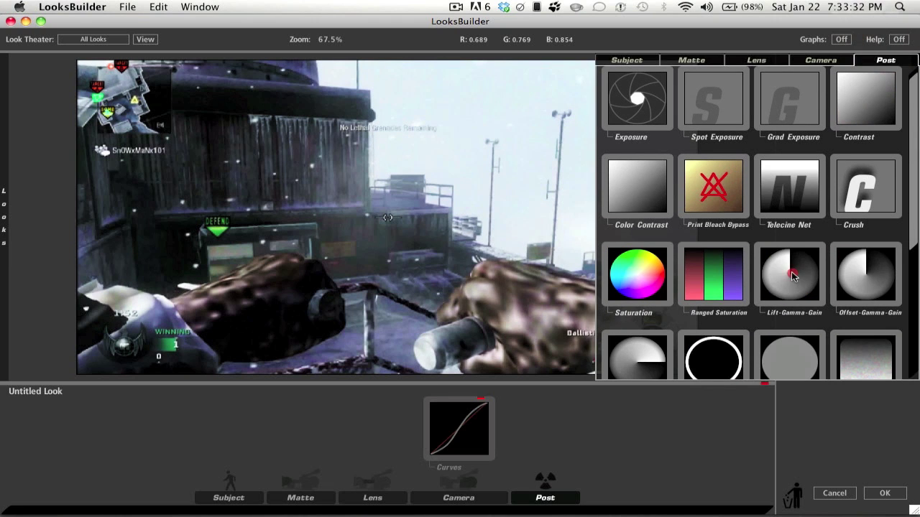
{"action": "left_click_drag", "start_coordinate": [791, 273], "coordinate": [480, 220]}
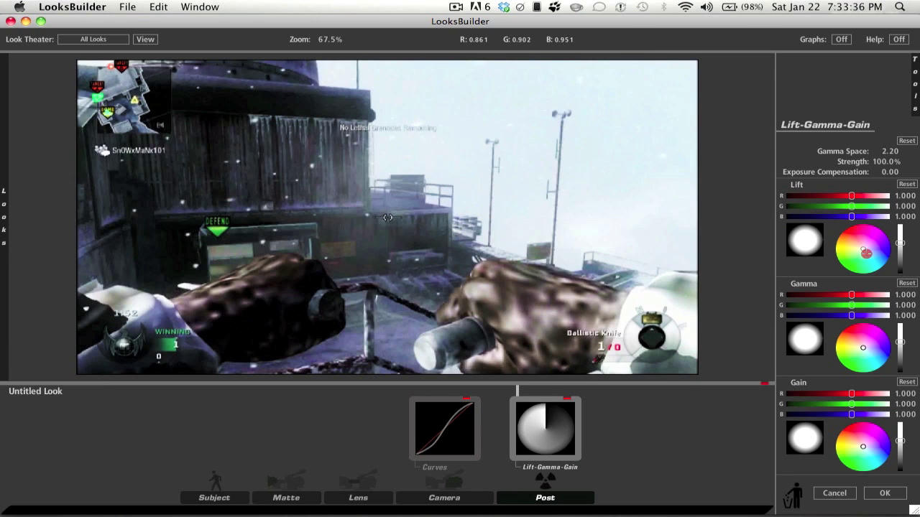
{"action": "left_click_drag", "start_coordinate": [866, 253], "coordinate": [866, 255]}
{"action": "left_click_drag", "start_coordinate": [881, 350], "coordinate": [877, 352]}
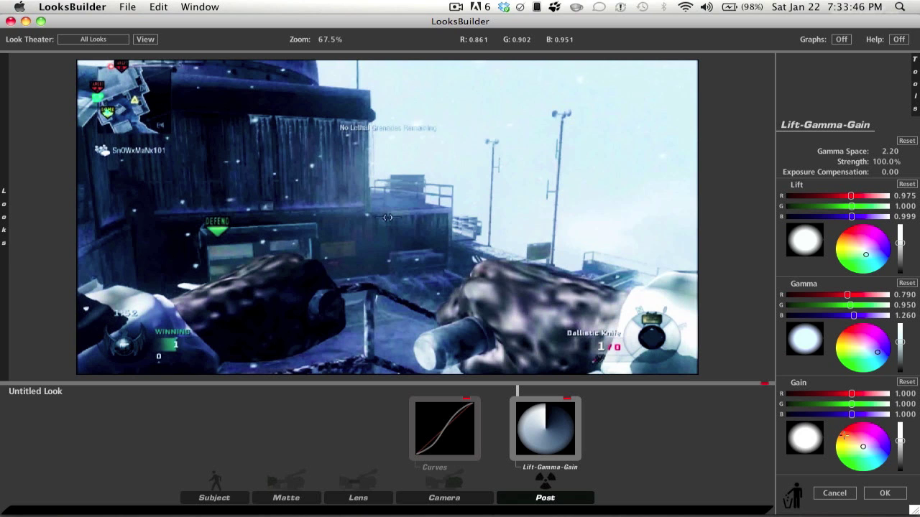
{"action": "left_click_drag", "start_coordinate": [843, 435], "coordinate": [843, 436]}
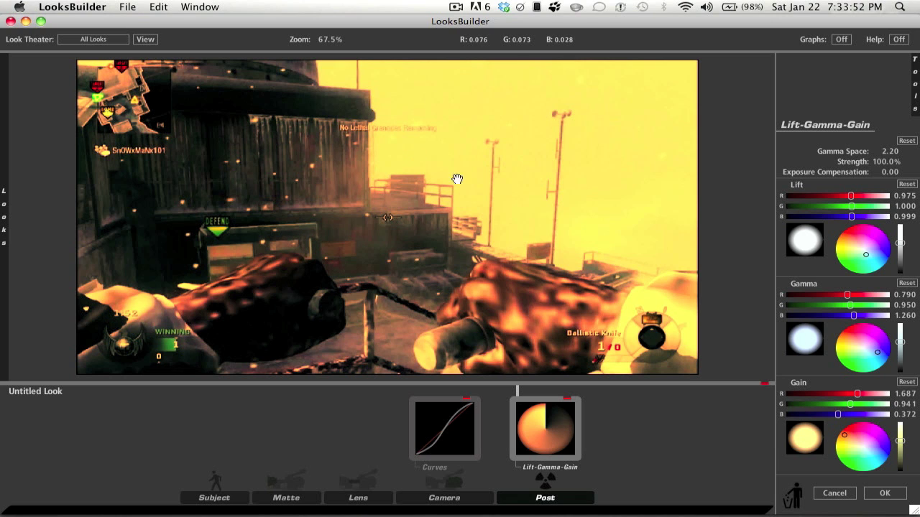
Try Edge Softness in the Lens stage, then remove it again
{"action": "mouse_move", "coordinate": [912, 105]}
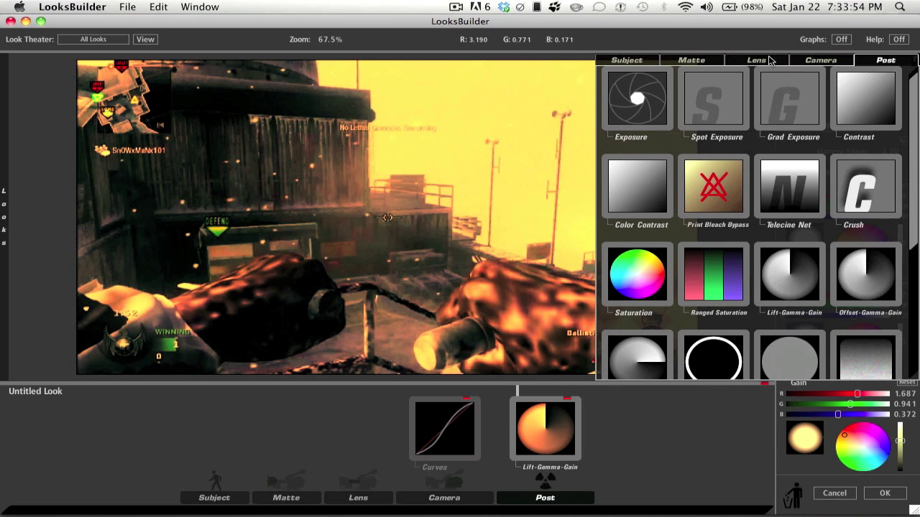
{"action": "left_click", "coordinate": [769, 61]}
{"action": "left_click_drag", "start_coordinate": [864, 189], "coordinate": [532, 191]}
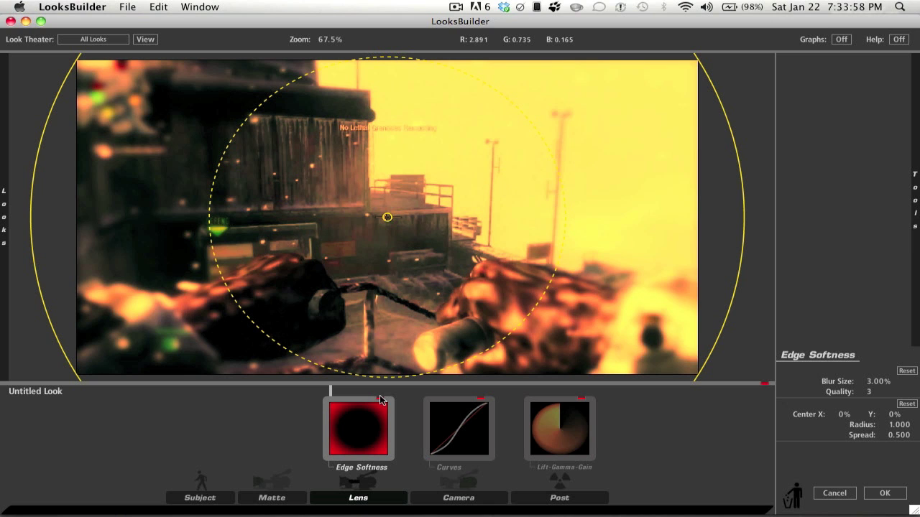
{"action": "key", "text": "Delete"}
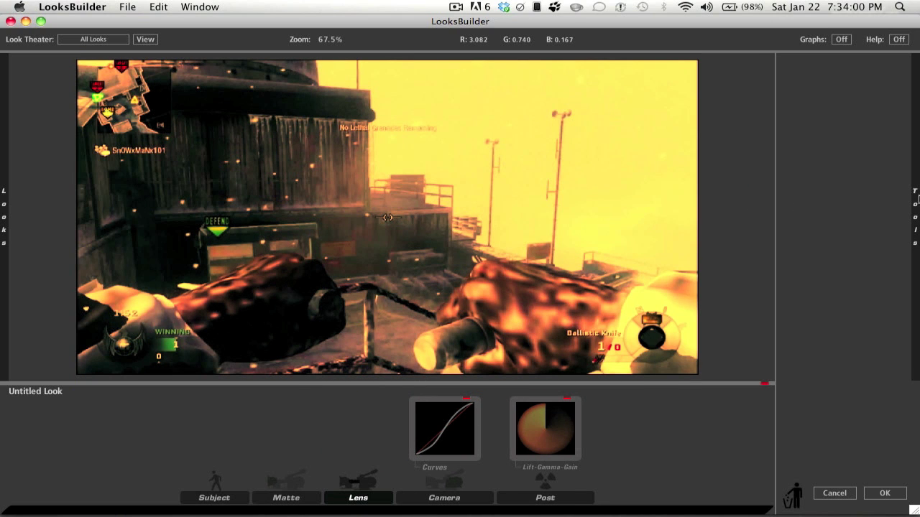
Add a Vignette to the Lens stage and widen its radius to about 1.667
{"action": "mouse_move", "coordinate": [917, 199]}
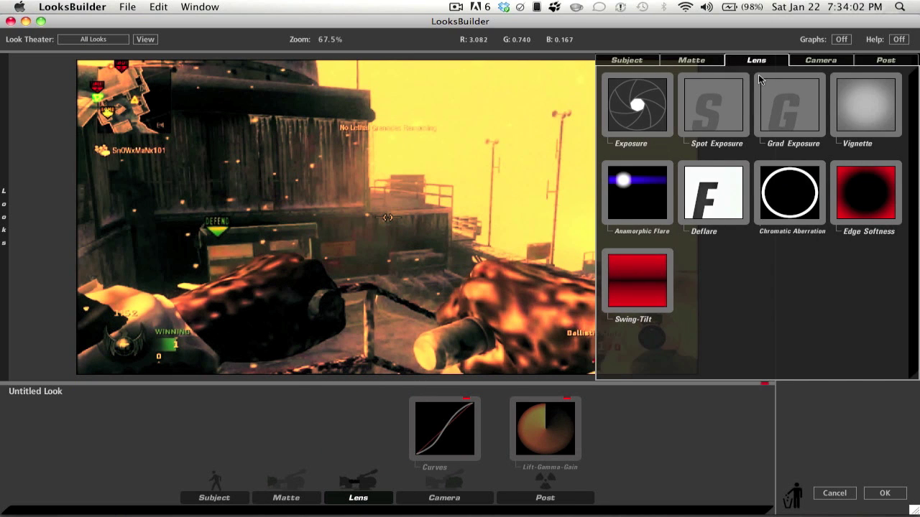
{"action": "left_click_drag", "start_coordinate": [854, 108], "coordinate": [431, 144]}
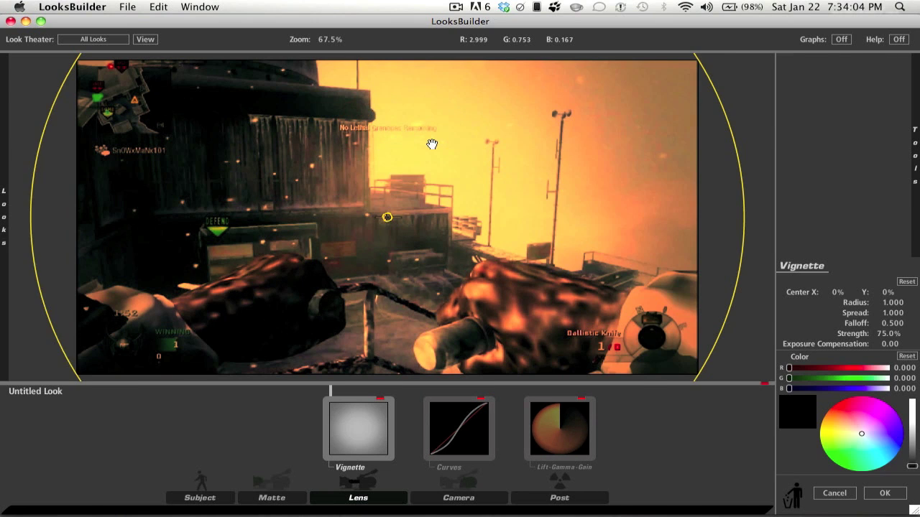
{"action": "left_click_drag", "start_coordinate": [718, 183], "coordinate": [754, 185]}
{"action": "scroll", "coordinate": [684, 187], "scroll_direction": "down", "scroll_amount": 3}
{"action": "left_click_drag", "start_coordinate": [604, 201], "coordinate": [688, 200]}
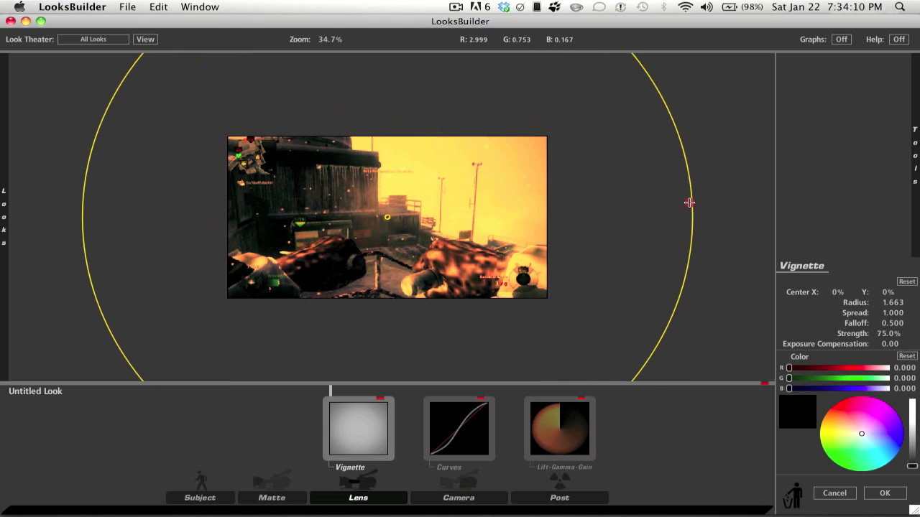
{"action": "scroll", "coordinate": [561, 228], "scroll_direction": "up", "scroll_amount": 5}
{"action": "scroll", "coordinate": [564, 230], "scroll_direction": "down", "scroll_amount": 2}
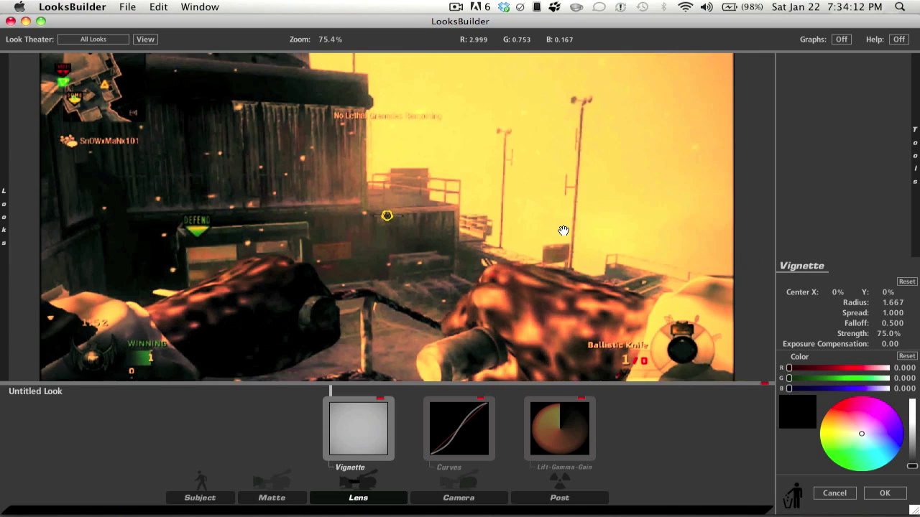
Add a Diffusion tool to the Matte stage
{"action": "mouse_move", "coordinate": [915, 158]}
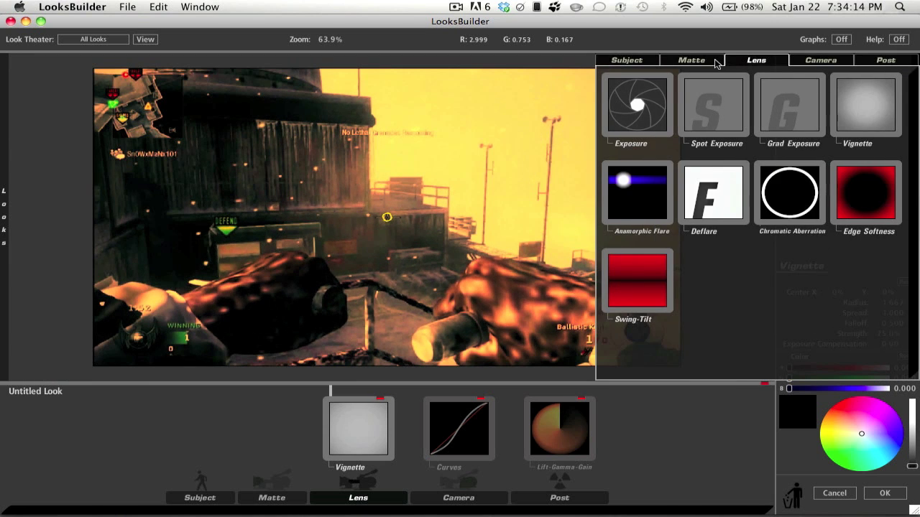
{"action": "left_click", "coordinate": [717, 64]}
{"action": "left_click_drag", "start_coordinate": [863, 106], "coordinate": [403, 178]}
{"action": "mouse_move", "coordinate": [915, 216]}
{"action": "scroll", "coordinate": [782, 161], "scroll_direction": "down", "scroll_amount": 1}
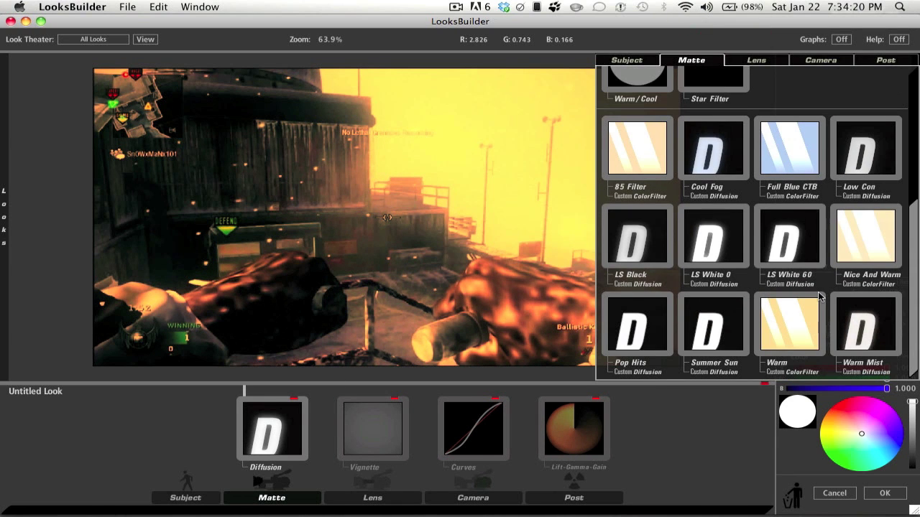
Swap the Warm colour filter for Nice And Warm after the Diffusion
{"action": "left_click_drag", "start_coordinate": [802, 296], "coordinate": [468, 256]}
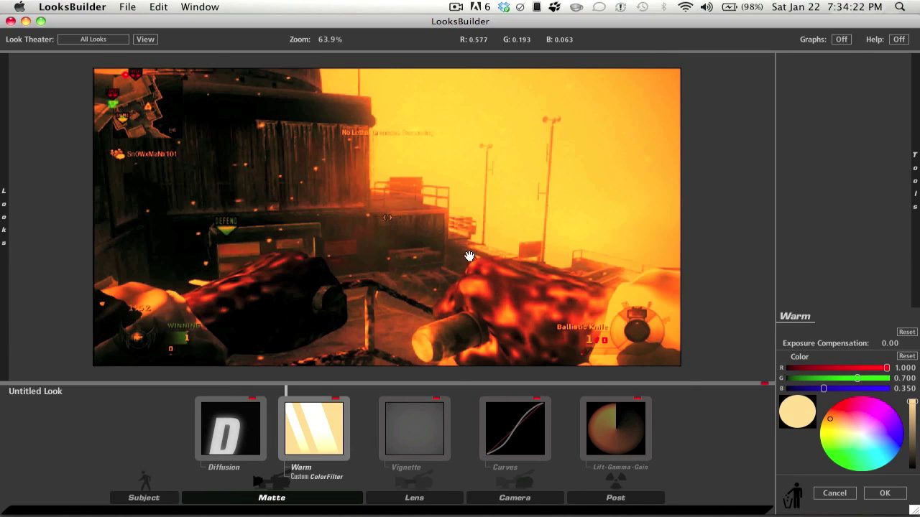
{"action": "key", "text": "Delete"}
{"action": "mouse_move", "coordinate": [915, 216]}
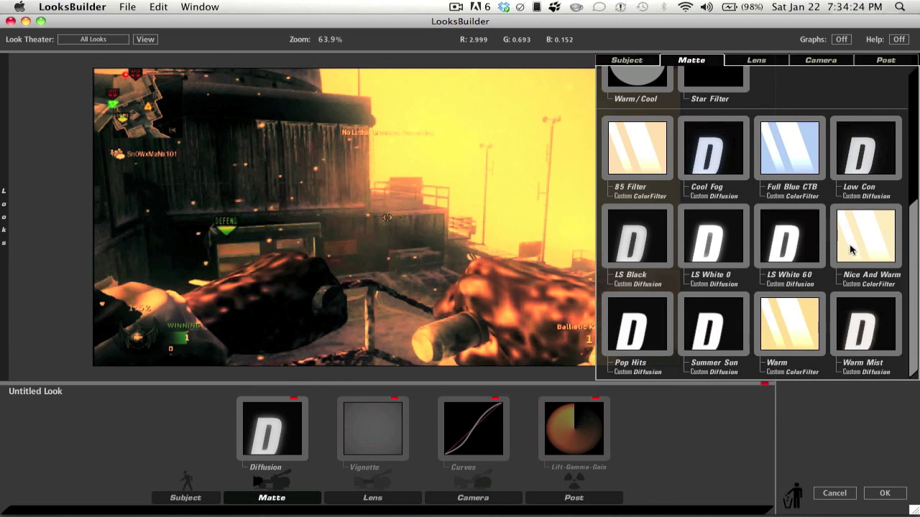
{"action": "left_click_drag", "start_coordinate": [855, 251], "coordinate": [457, 203]}
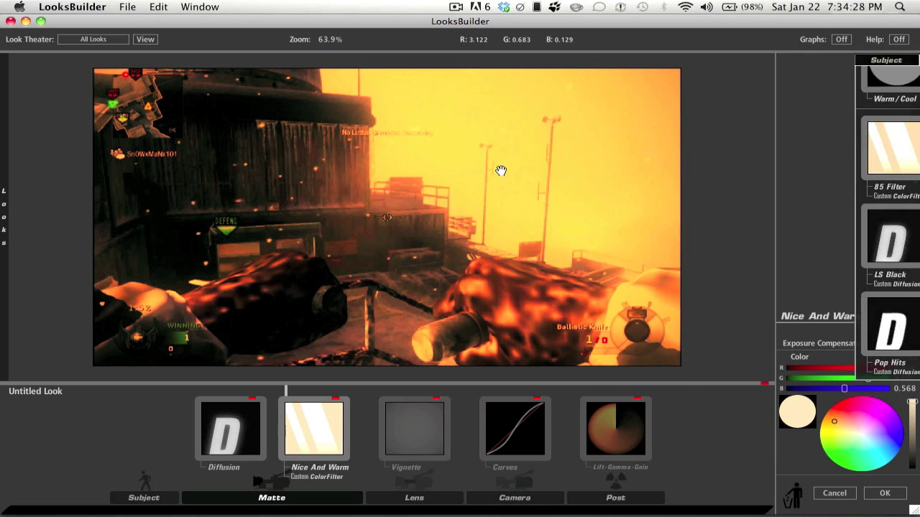
{"action": "mouse_move", "coordinate": [914, 184]}
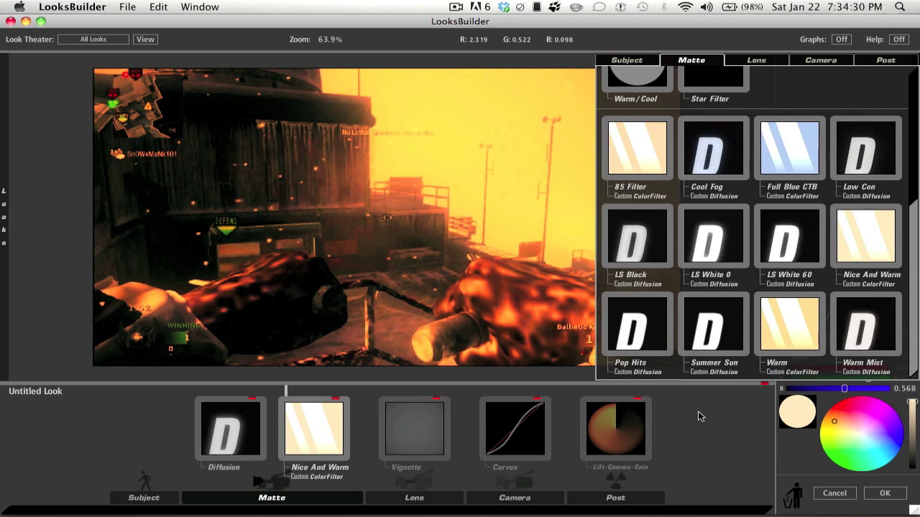
Apply the finished look to 2.mov, collapse Looks, and add RSMB from RE:Vision Plug-ins
{"action": "left_click", "coordinate": [883, 494]}
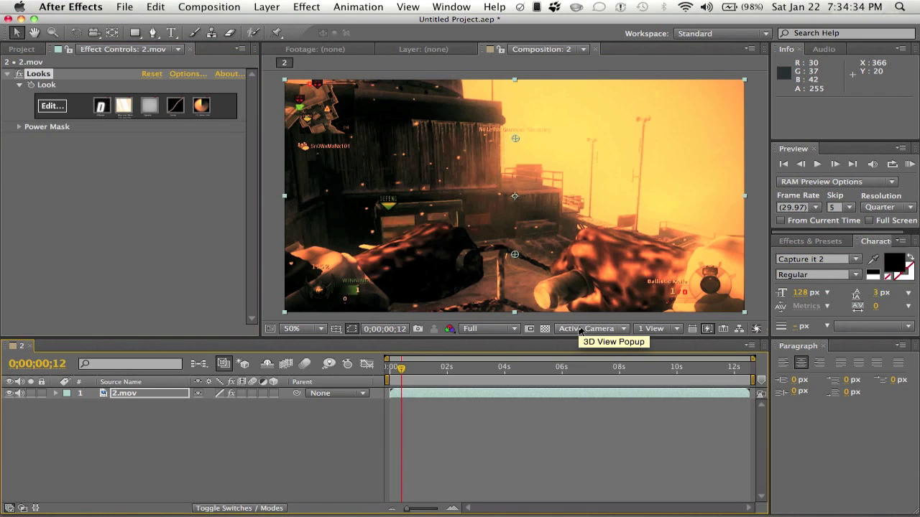
{"action": "left_click", "coordinate": [7, 74]}
{"action": "left_click", "coordinate": [304, 7]}
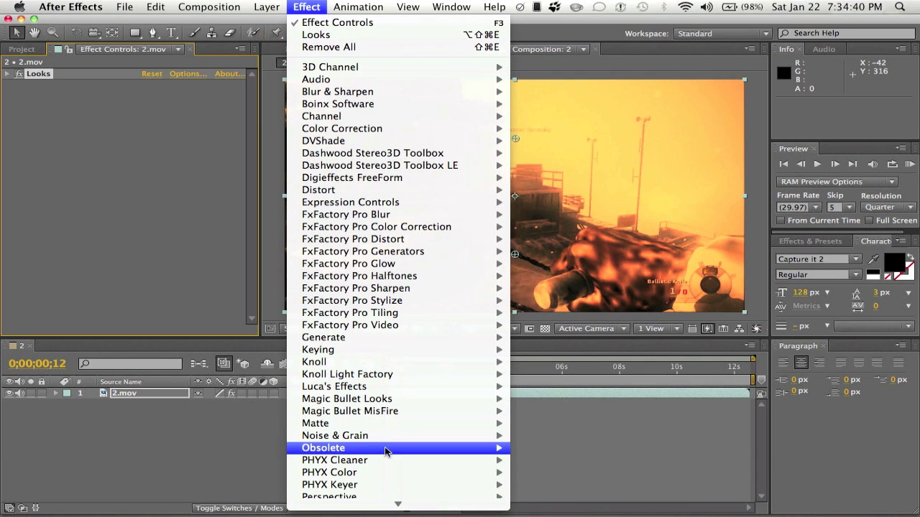
{"action": "mouse_move", "coordinate": [390, 499]}
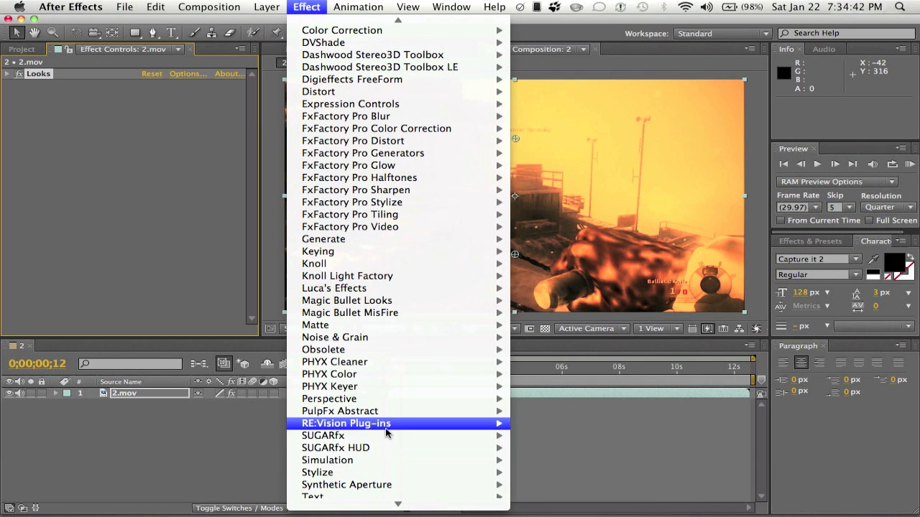
{"action": "mouse_move", "coordinate": [495, 424]}
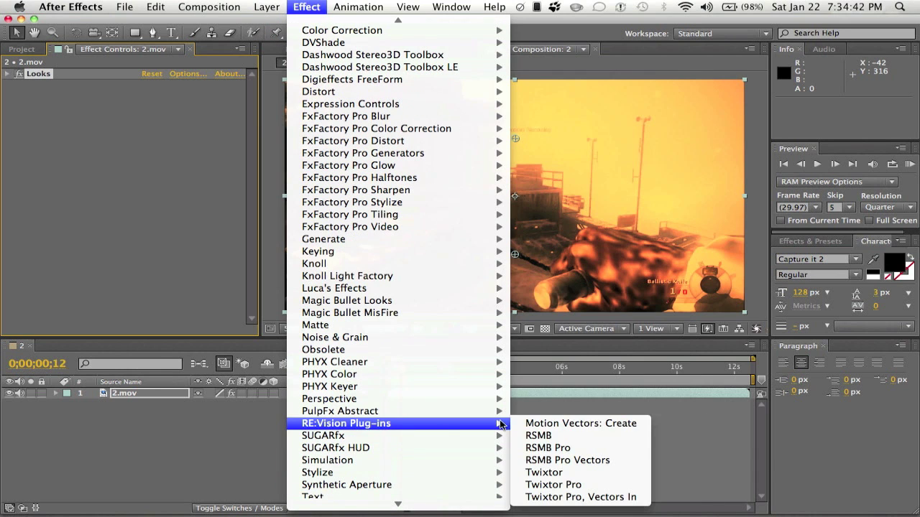
{"action": "left_click", "coordinate": [535, 436]}
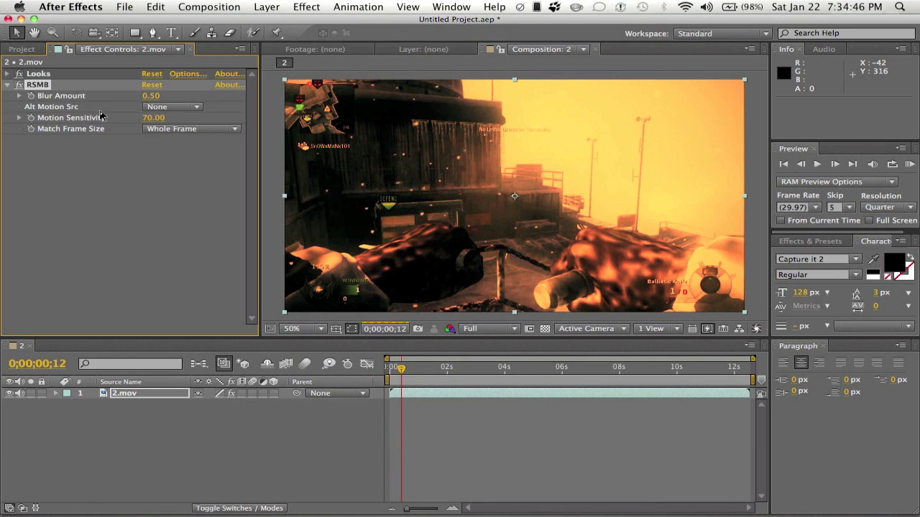
Set RSMB Blur Amount to 1.00, Alt Motion Src to 2.mov, Motion Sensitivity to 100
{"action": "left_click_drag", "start_coordinate": [144, 98], "coordinate": [151, 101]}
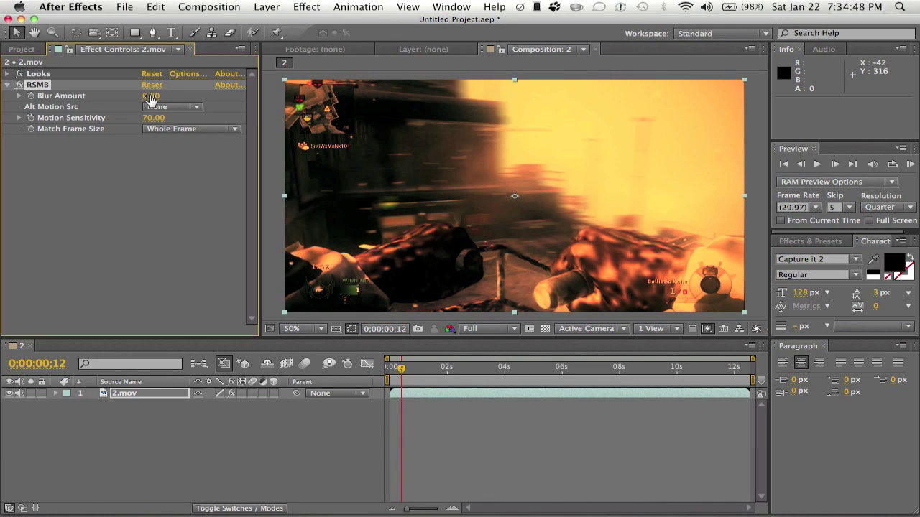
{"action": "left_click", "coordinate": [151, 97]}
{"action": "type", "text": "1"}
{"action": "key", "text": "Return"}
{"action": "left_click", "coordinate": [170, 108]}
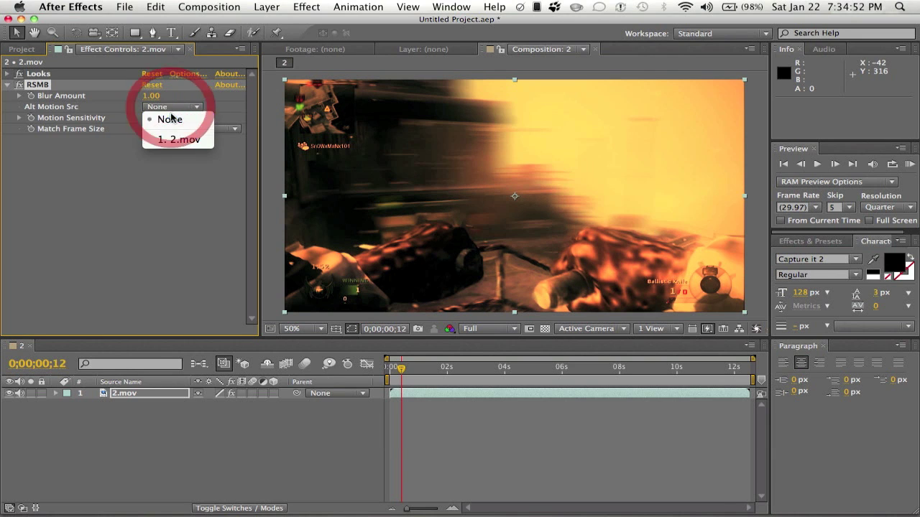
{"action": "left_click", "coordinate": [173, 140]}
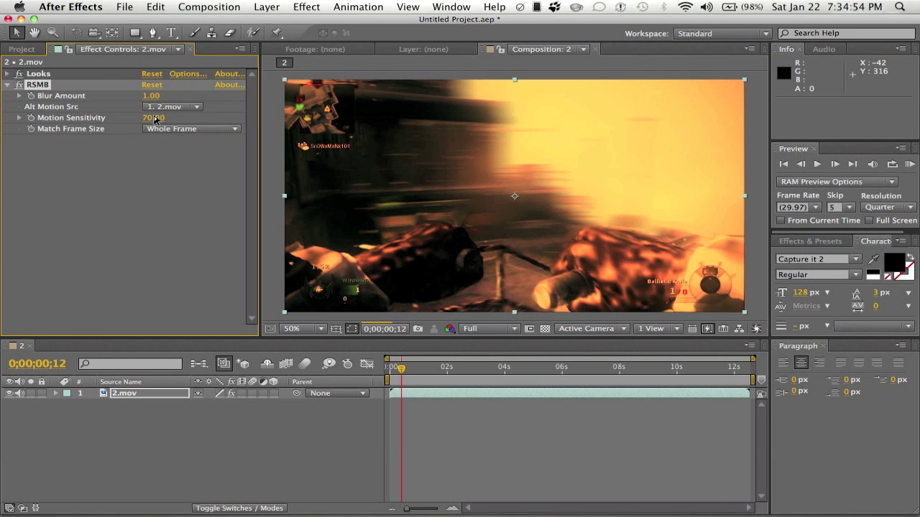
{"action": "left_click", "coordinate": [152, 118]}
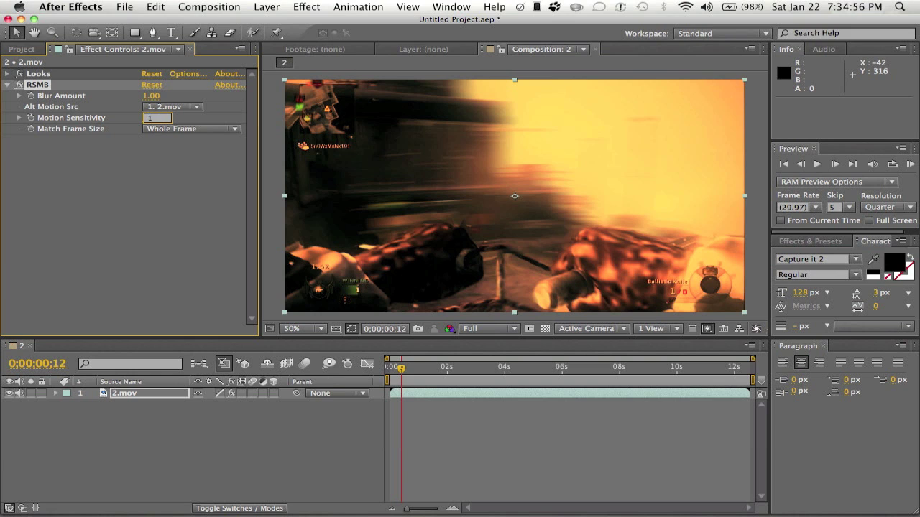
{"action": "key", "text": "Return"}
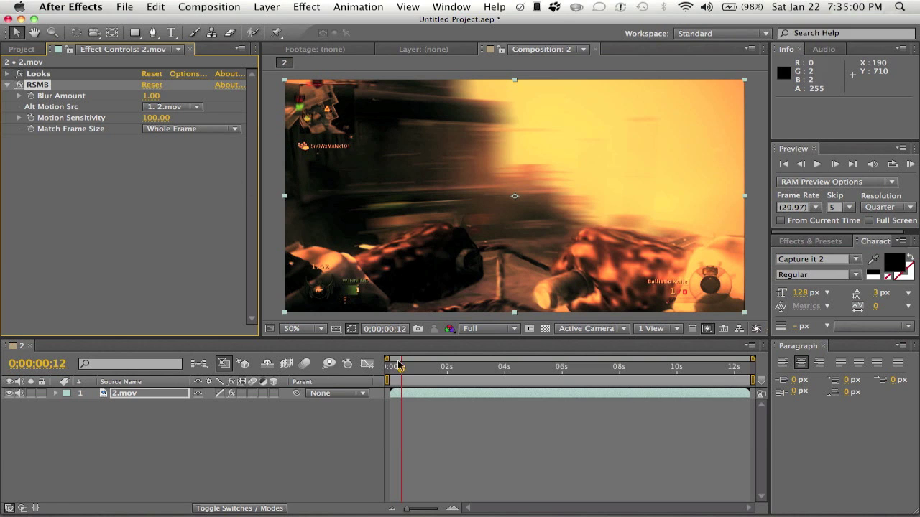
{"action": "mouse_move", "coordinate": [400, 367]}
{"action": "left_mouse_down"}
{"action": "mouse_move", "coordinate": [392, 374]}
{"action": "mouse_move", "coordinate": [425, 376]}
{"action": "mouse_move", "coordinate": [390, 374]}
{"action": "left_mouse_up"}
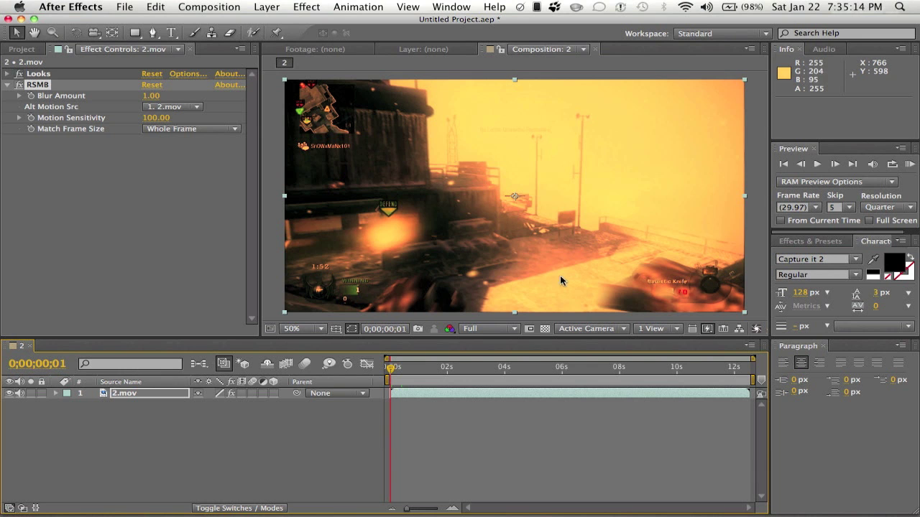
{"action": "left_click", "coordinate": [909, 164]}
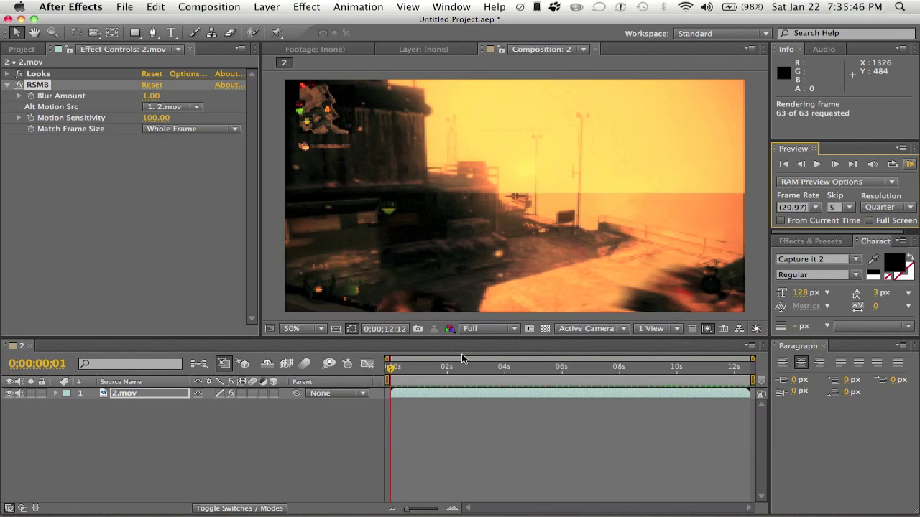
{"action": "key", "text": "XF86AudioRaiseVolume"}
{"action": "key", "text": "XF86AudioLowerVolume"}
{"action": "key", "text": "XF86AudioLowerVolume"}
{"action": "key", "text": "XF86AudioLowerVolume"}
{"action": "key", "text": "XF86AudioLowerVolume"}
{"action": "key", "text": "XF86AudioLowerVolume"}
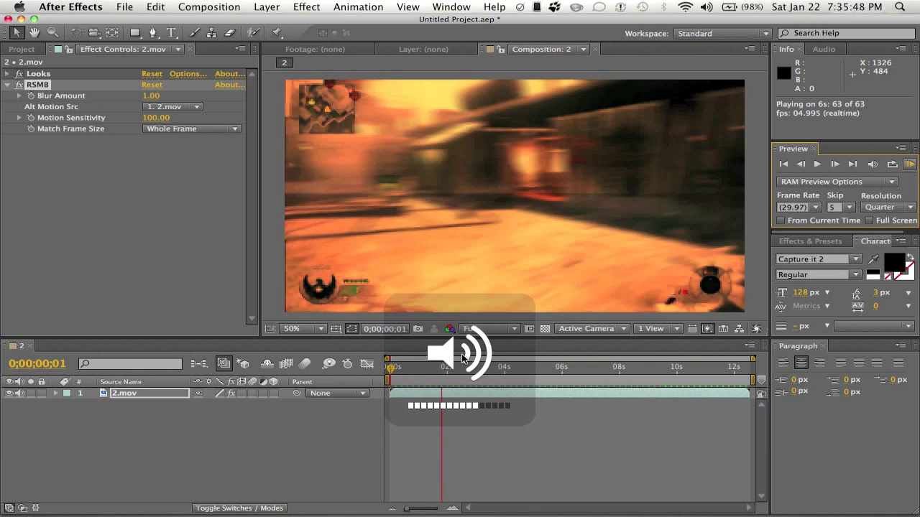
{"action": "key", "text": "XF86AudioLowerVolume"}
{"action": "key", "text": "XF86AudioLowerVolume"}
{"action": "key", "text": "XF86AudioLowerVolume"}
{"action": "key", "text": "XF86AudioLowerVolume"}
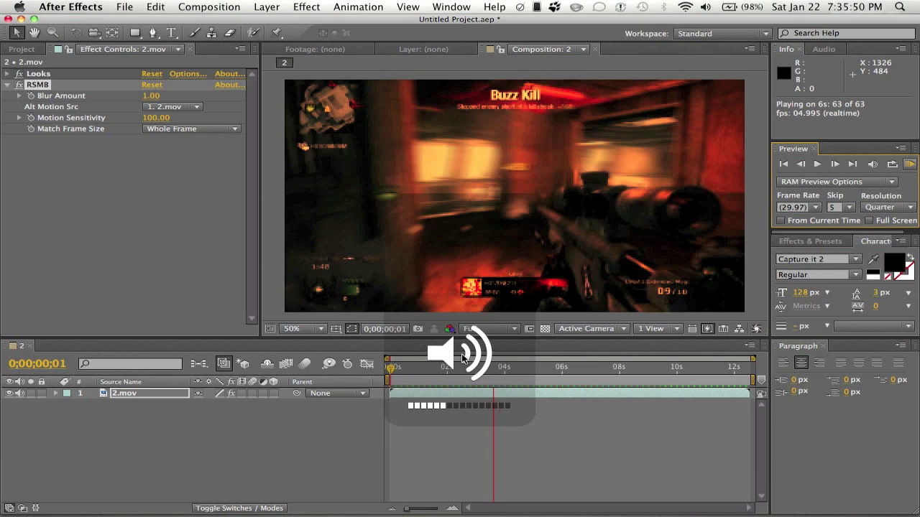
{"action": "key", "text": "XF86AudioLowerVolume"}
{"action": "key", "text": "XF86AudioLowerVolume"}
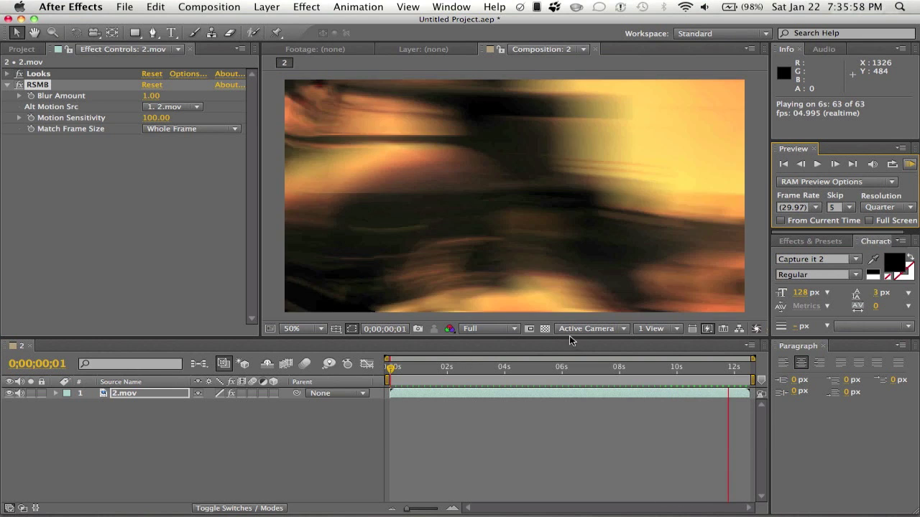
{"action": "left_click", "coordinate": [885, 167]}
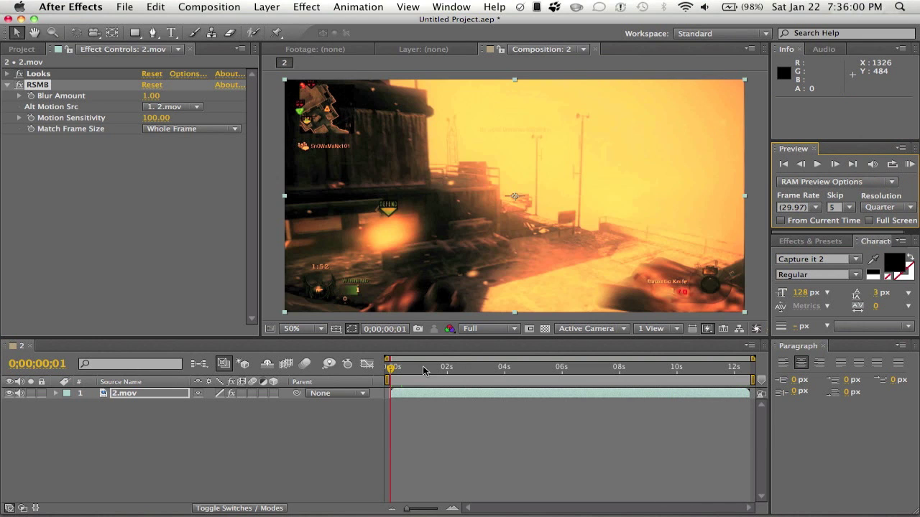
Collapse RSMB, add Video Copilot Optical Flares to 2.mov and open its Options window
{"action": "mouse_move", "coordinate": [388, 369]}
{"action": "left_mouse_down"}
{"action": "mouse_move", "coordinate": [458, 370]}
{"action": "mouse_move", "coordinate": [395, 369]}
{"action": "mouse_move", "coordinate": [406, 369]}
{"action": "left_mouse_up"}
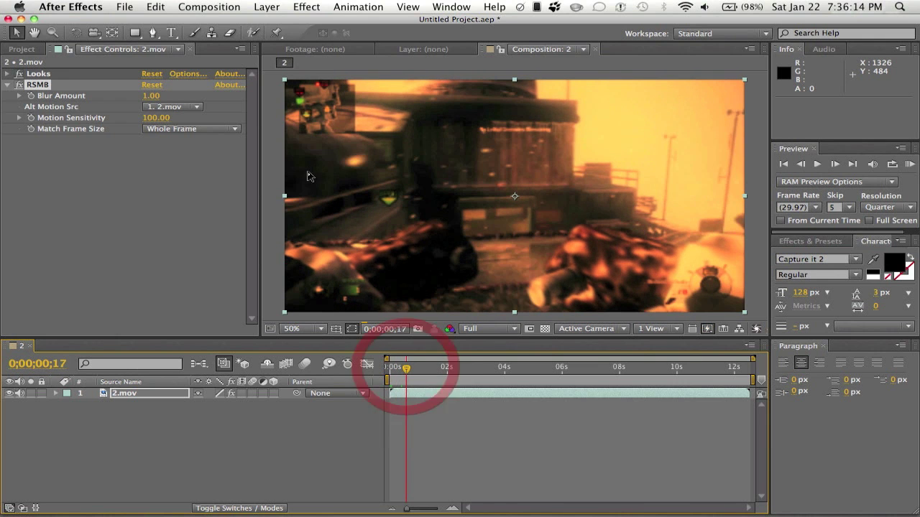
{"action": "left_click", "coordinate": [7, 85]}
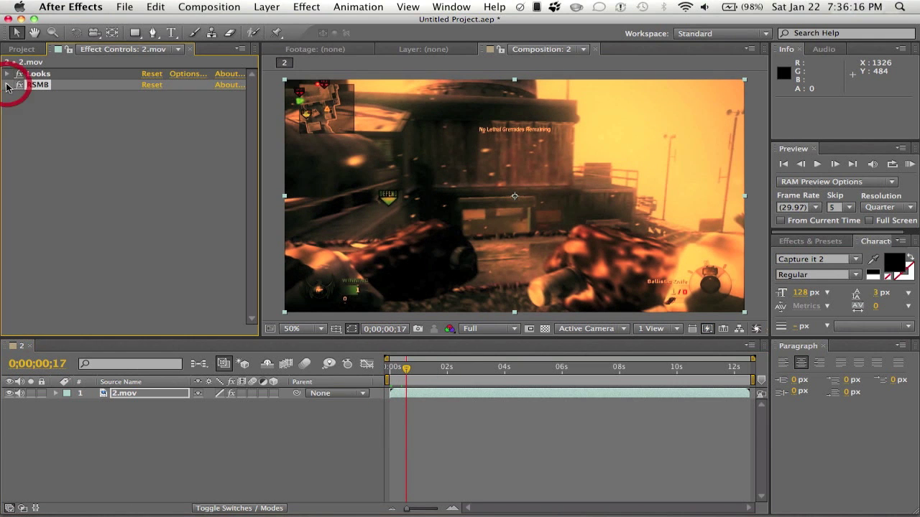
{"action": "left_click", "coordinate": [298, 6]}
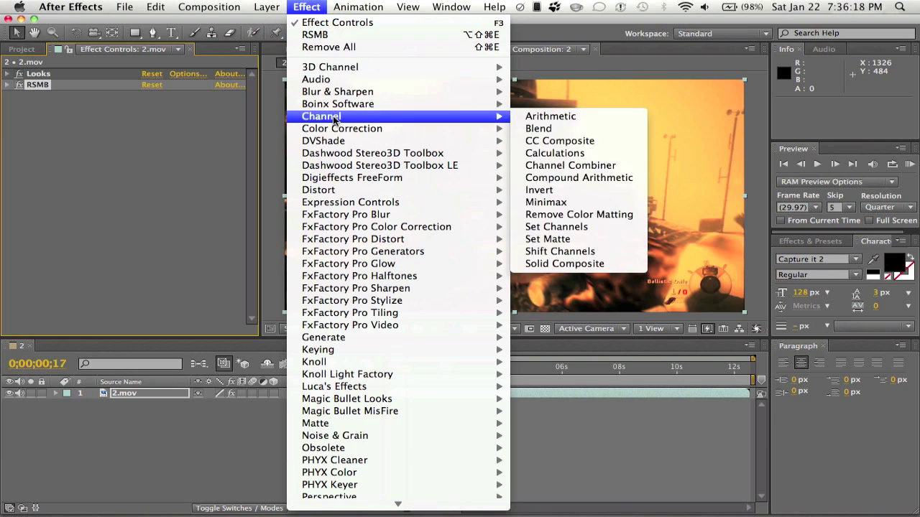
{"action": "mouse_move", "coordinate": [354, 511]}
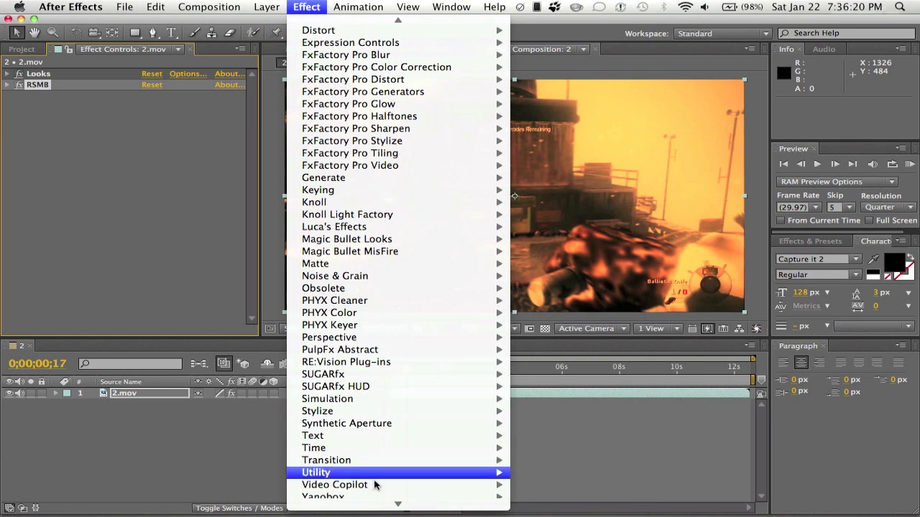
{"action": "mouse_move", "coordinate": [387, 472]}
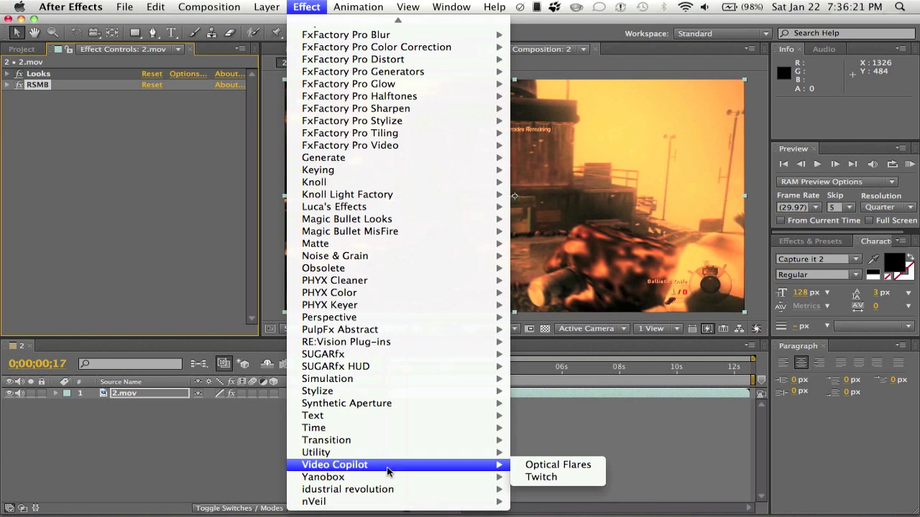
{"action": "left_click", "coordinate": [541, 466]}
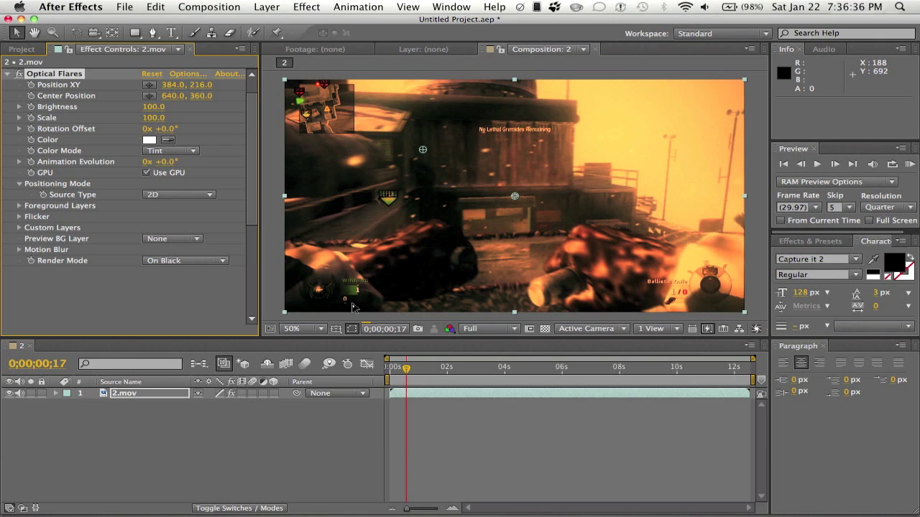
{"action": "left_click", "coordinate": [192, 74]}
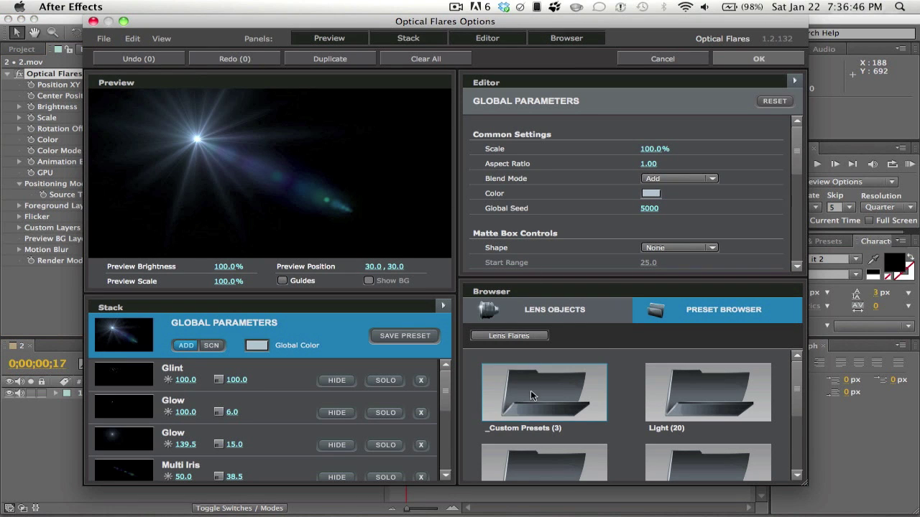
Load the Dodgy Dirt flare preset from the _Custom Presets folder in the Preset Browser
{"action": "left_click", "coordinate": [531, 392]}
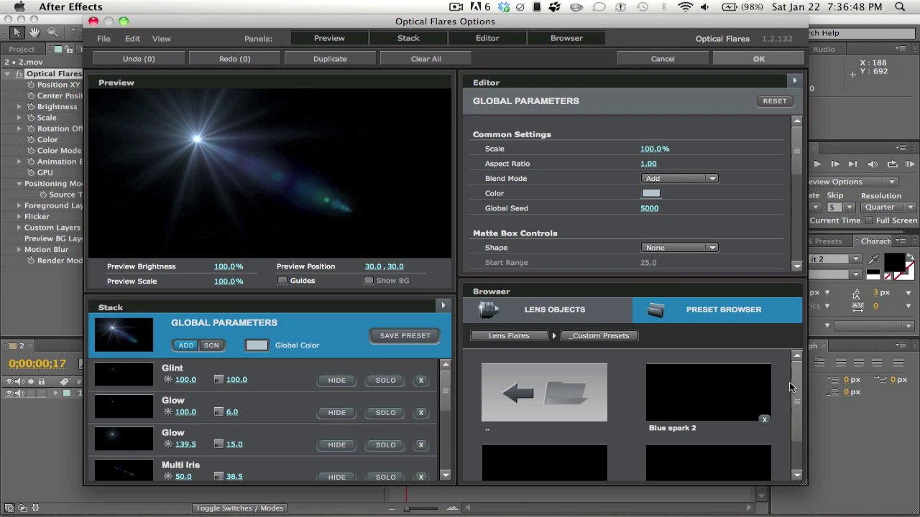
{"action": "left_click_drag", "start_coordinate": [798, 397], "coordinate": [797, 424]}
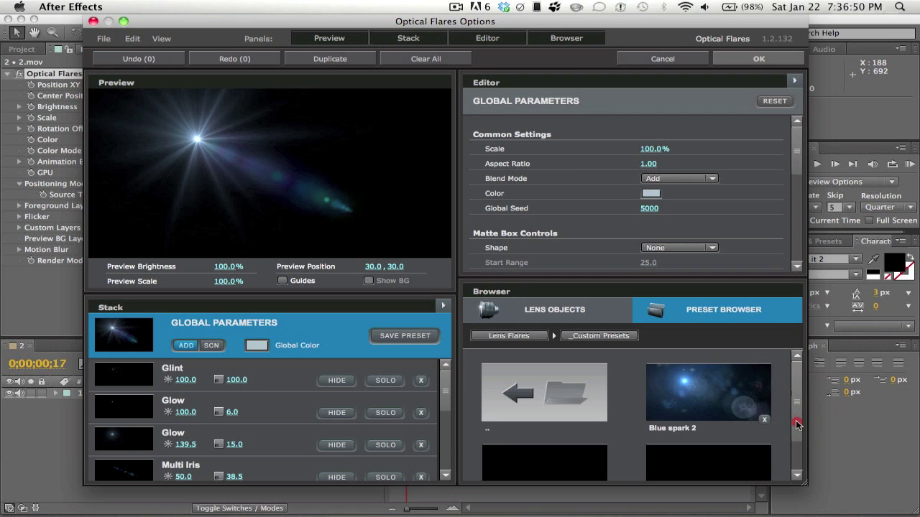
{"action": "left_click", "coordinate": [797, 433]}
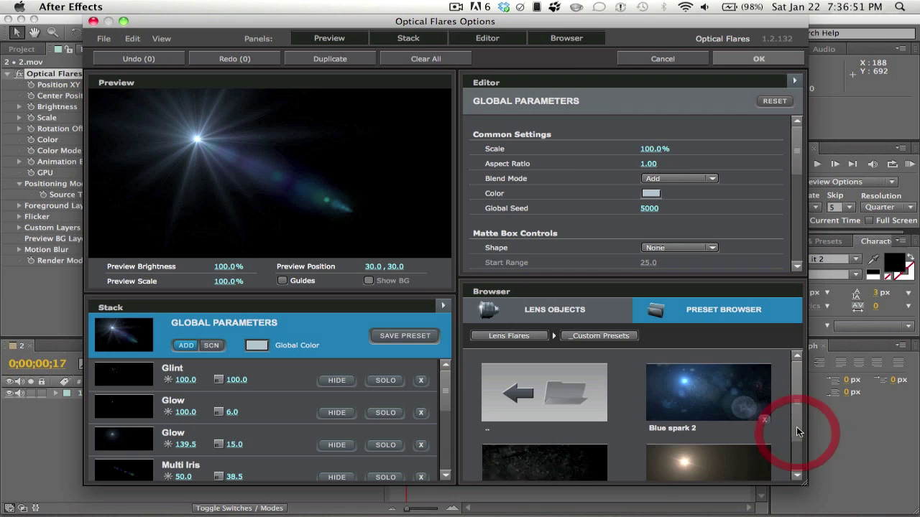
{"action": "left_click", "coordinate": [542, 457]}
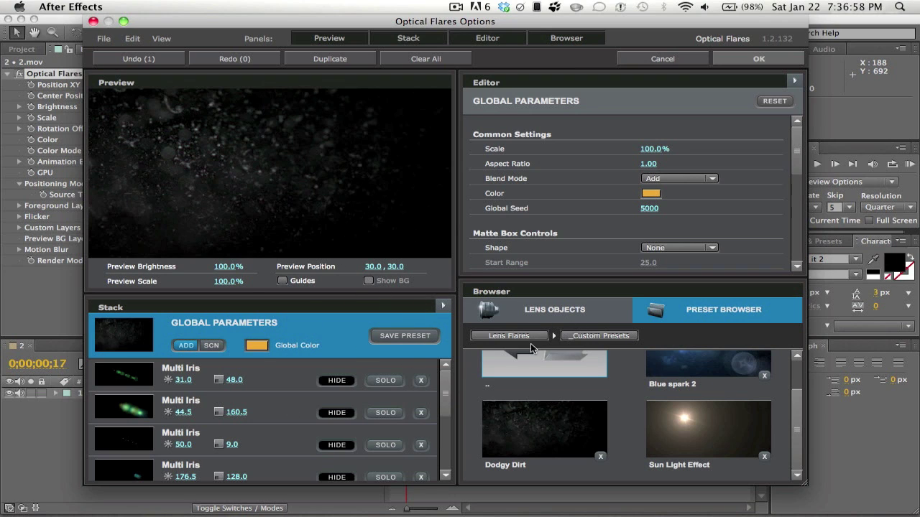
{"action": "left_click", "coordinate": [536, 318]}
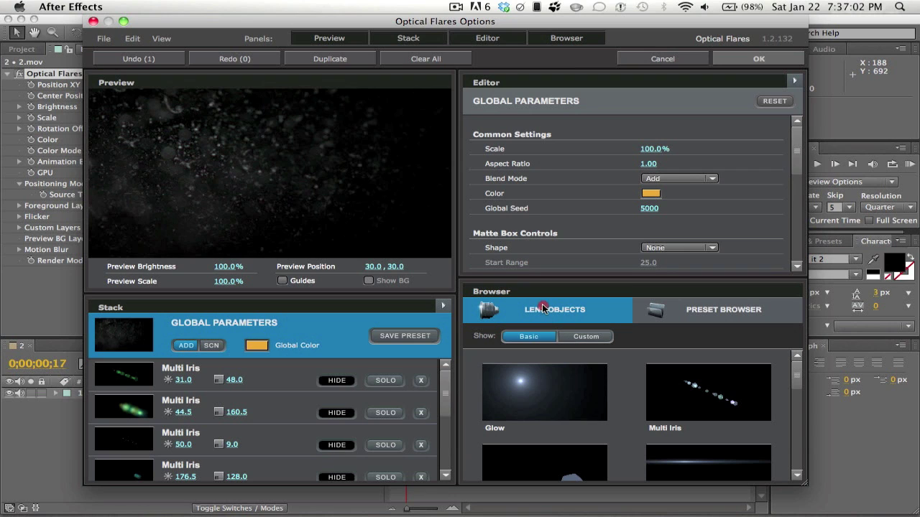
{"action": "left_click", "coordinate": [543, 308]}
{"action": "left_click", "coordinate": [659, 60]}
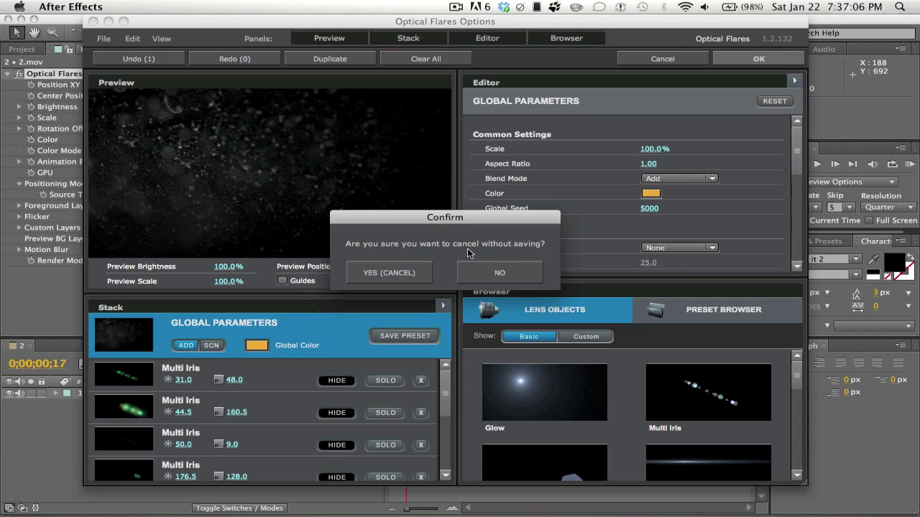
{"action": "left_click", "coordinate": [499, 273]}
{"action": "left_click", "coordinate": [699, 310]}
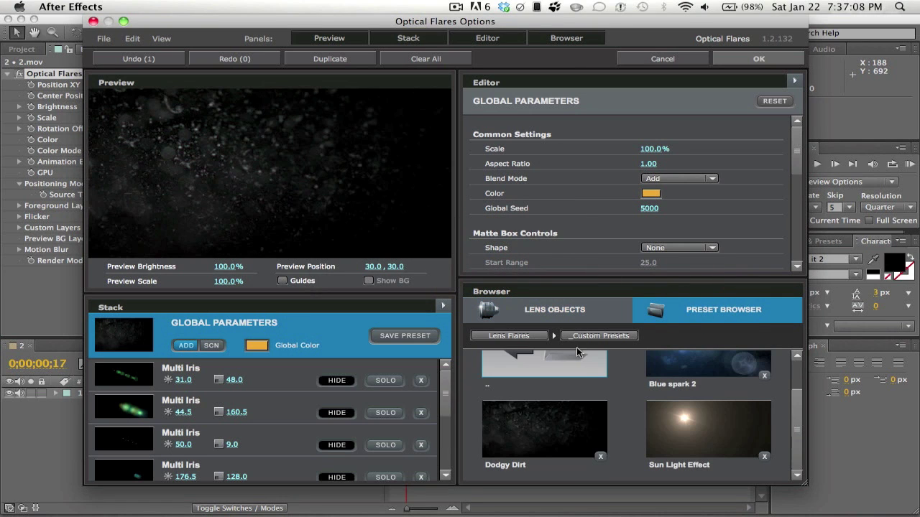
{"action": "mouse_move", "coordinate": [796, 394]}
{"action": "left_mouse_down"}
{"action": "mouse_move", "coordinate": [793, 368]}
{"action": "mouse_move", "coordinate": [802, 438]}
{"action": "mouse_move", "coordinate": [797, 376]}
{"action": "mouse_move", "coordinate": [796, 401]}
{"action": "left_mouse_up"}
{"action": "left_click", "coordinate": [575, 402]}
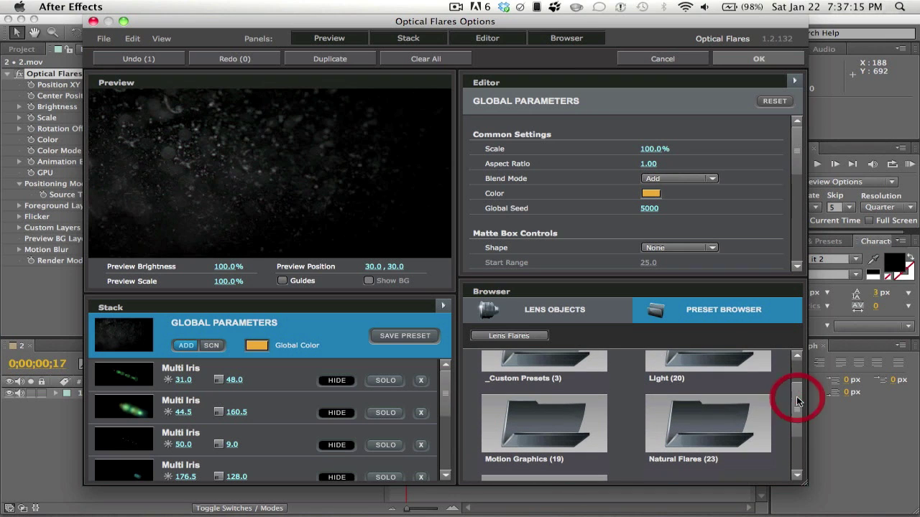
{"action": "left_click", "coordinate": [723, 368]}
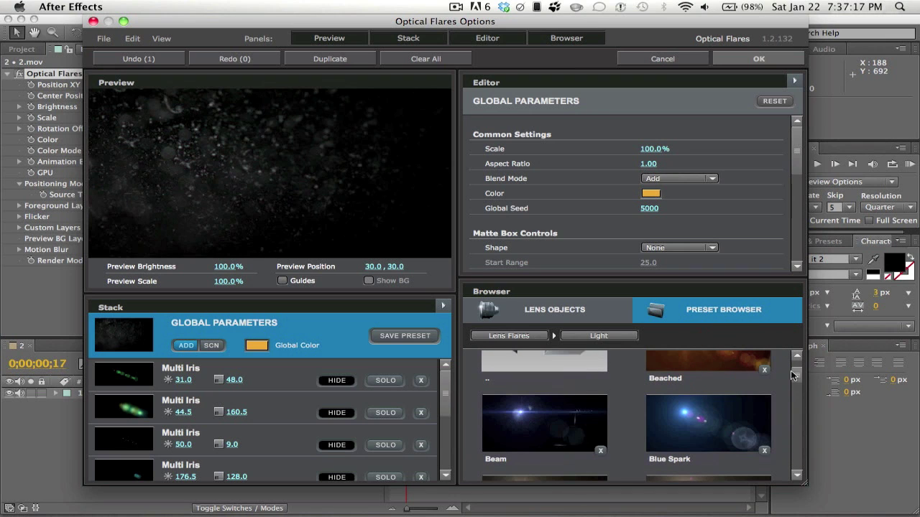
{"action": "left_click_drag", "start_coordinate": [797, 370], "coordinate": [796, 444]}
{"action": "double_click", "coordinate": [520, 358]}
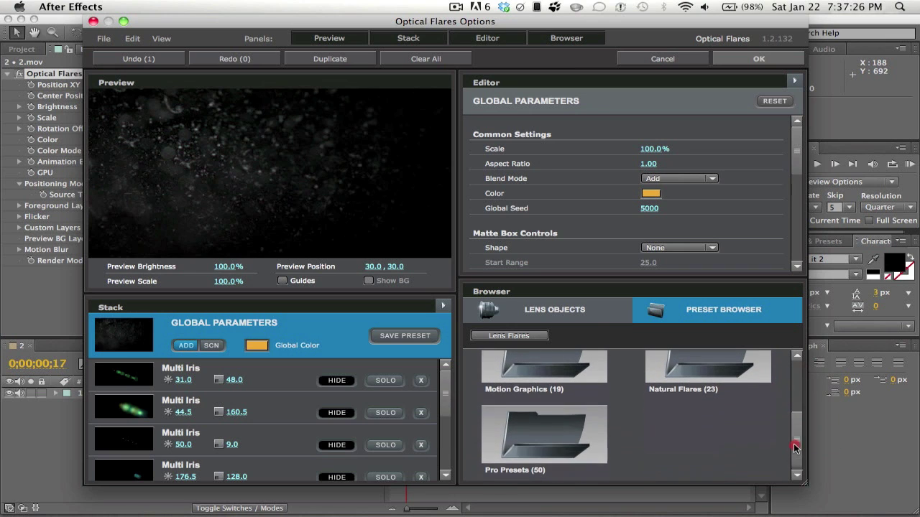
{"action": "double_click", "coordinate": [494, 431]}
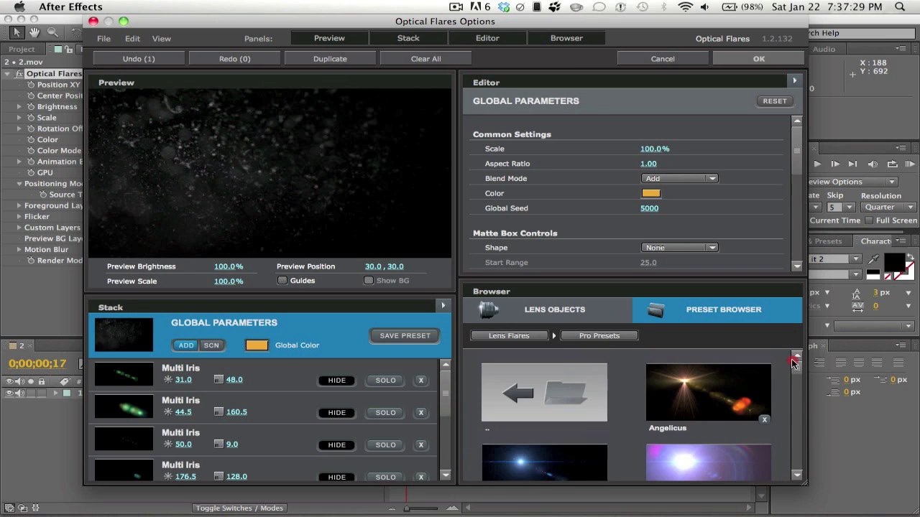
{"action": "mouse_move", "coordinate": [795, 378]}
{"action": "left_mouse_down"}
{"action": "mouse_move", "coordinate": [798, 457]}
{"action": "mouse_move", "coordinate": [797, 366]}
{"action": "left_mouse_up"}
{"action": "left_click", "coordinate": [512, 382]}
{"action": "left_click", "coordinate": [511, 383]}
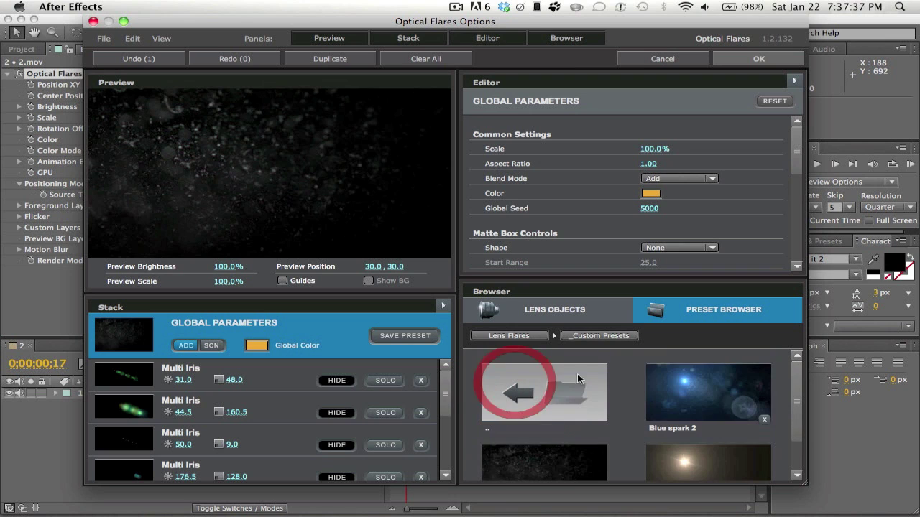
{"action": "left_click_drag", "start_coordinate": [797, 374], "coordinate": [797, 419]}
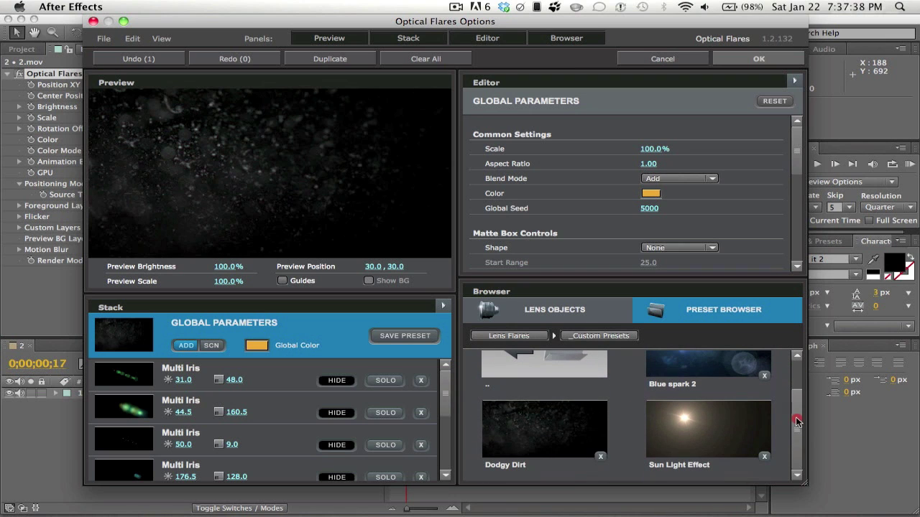
{"action": "left_click", "coordinate": [550, 440]}
Scroll through the Dodgy Dirt stack to review its Multi Iris, Shimmer, Streak and Glow elements
{"action": "scroll", "coordinate": [446, 390], "scroll_direction": "down", "scroll_amount": 1}
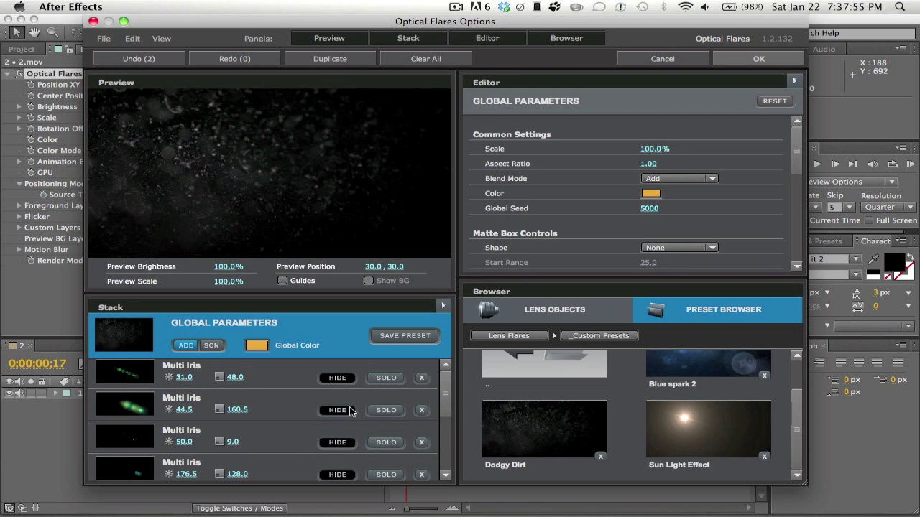
{"action": "scroll", "coordinate": [445, 413], "scroll_direction": "down", "scroll_amount": 3}
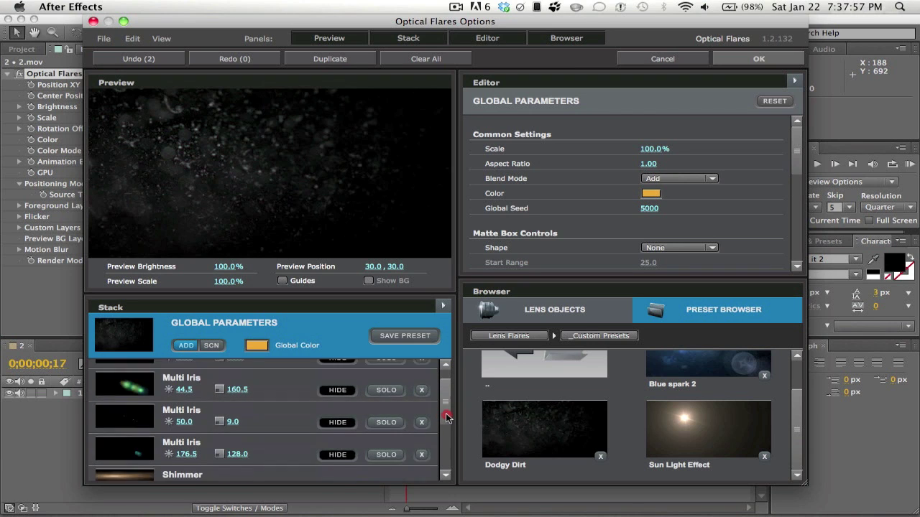
{"action": "left_click_drag", "start_coordinate": [446, 422], "coordinate": [443, 447]}
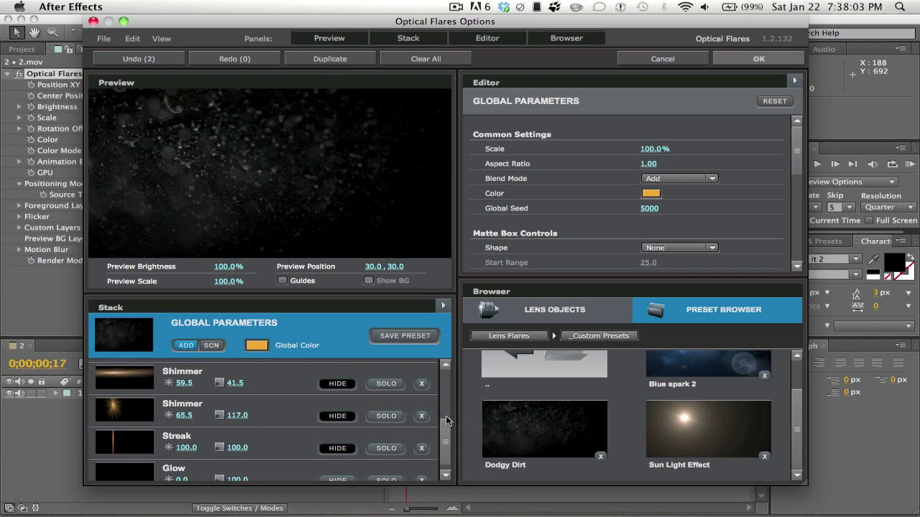
{"action": "left_click_drag", "start_coordinate": [446, 416], "coordinate": [447, 440]}
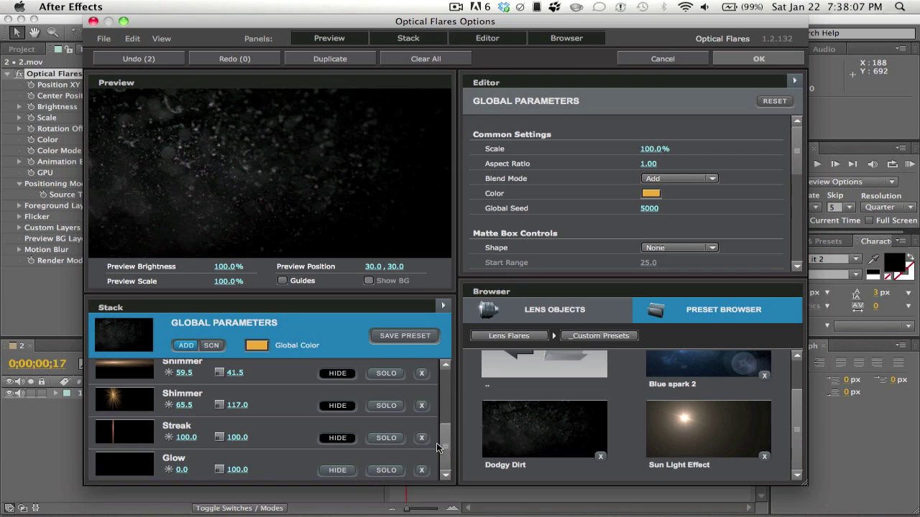
{"action": "left_click_drag", "start_coordinate": [447, 441], "coordinate": [445, 349]}
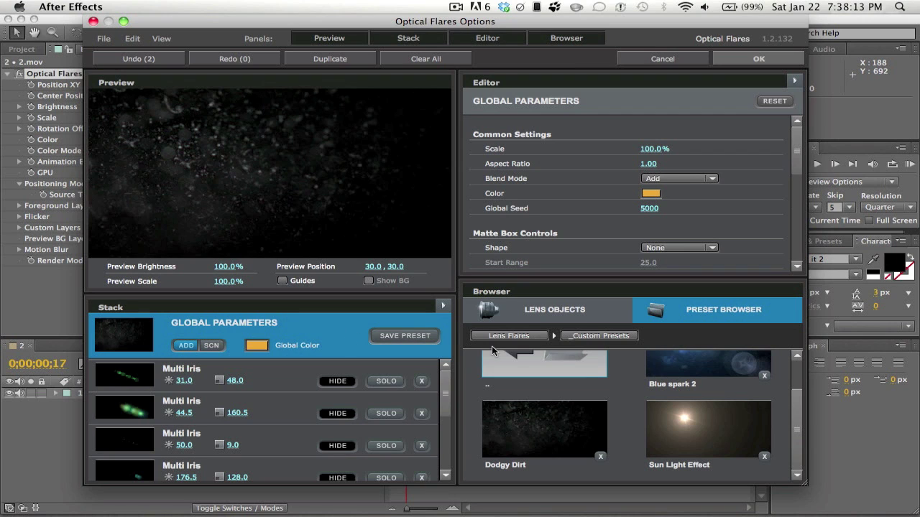
Cancel a preset save and accept the Dodgy Dirt flare settings in Optical Flares Options
{"action": "left_click", "coordinate": [408, 335]}
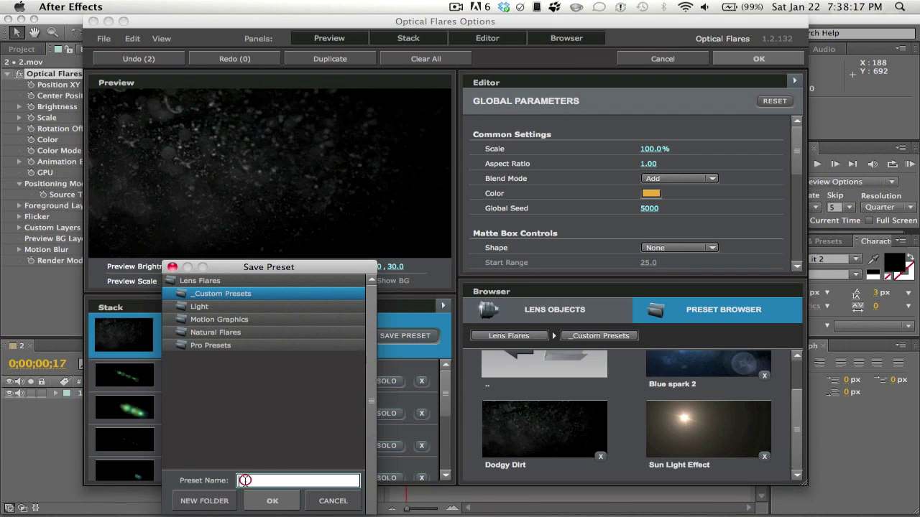
{"action": "left_click", "coordinate": [327, 501]}
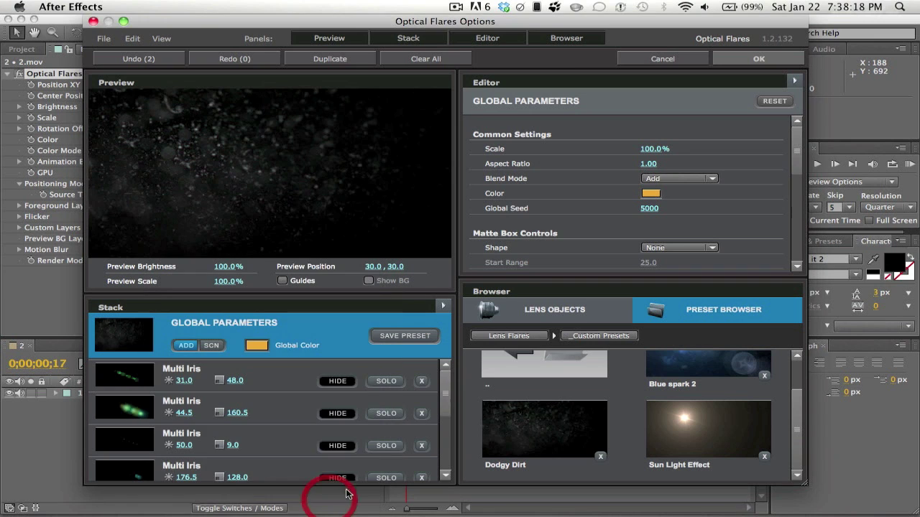
{"action": "left_click", "coordinate": [503, 337]}
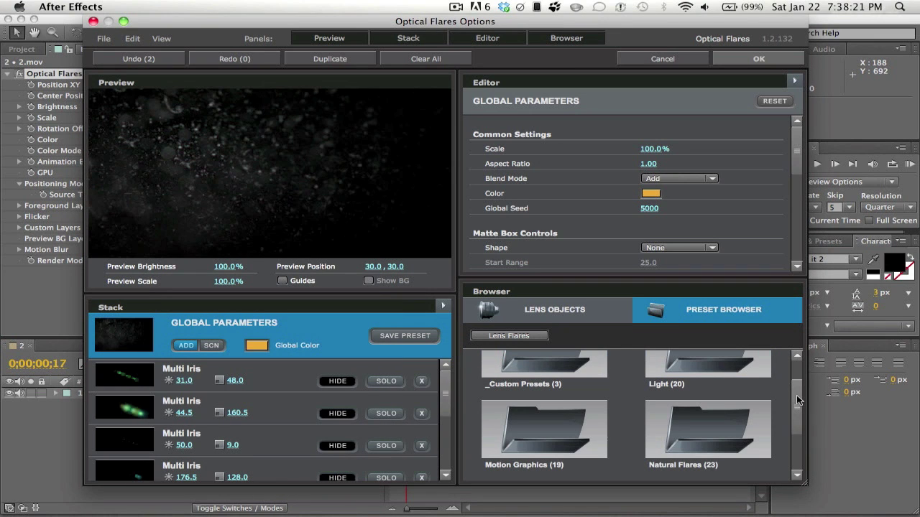
{"action": "left_click_drag", "start_coordinate": [797, 401], "coordinate": [800, 359]}
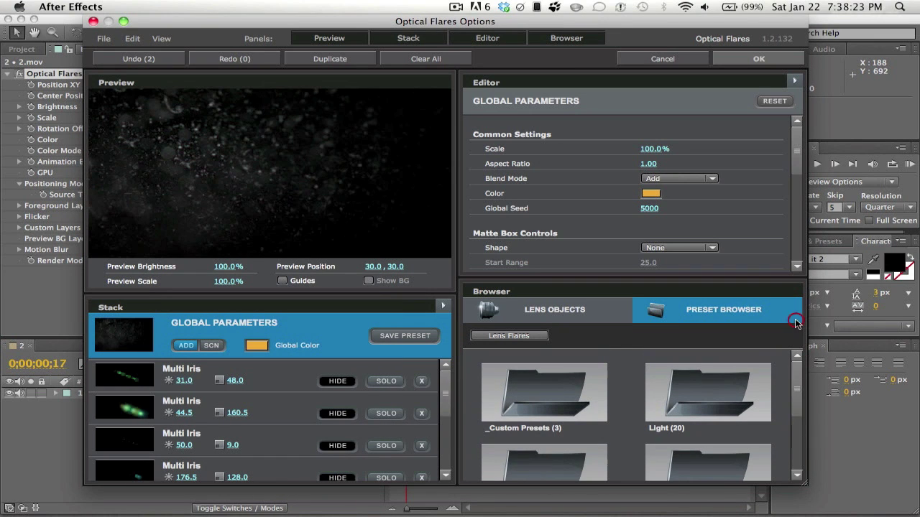
{"action": "left_click", "coordinate": [767, 57]}
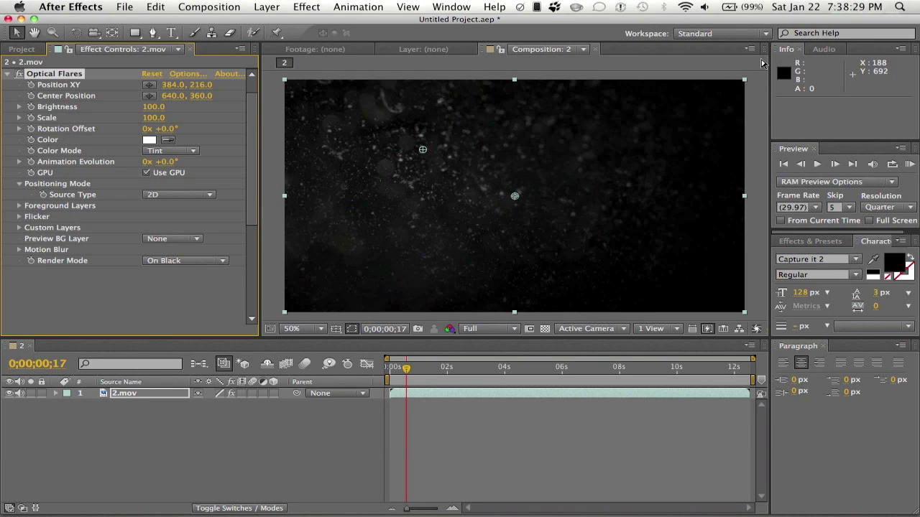
{"action": "left_click", "coordinate": [215, 263]}
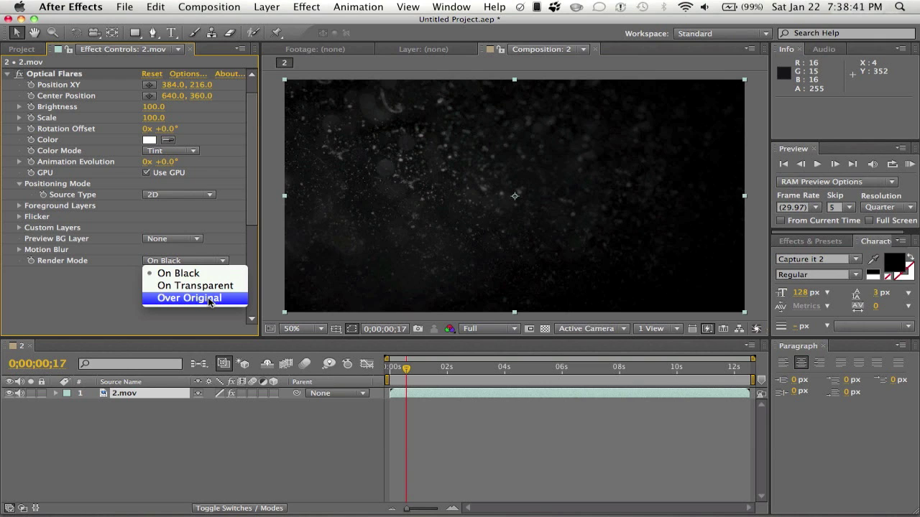
Set the flare's Render Mode to Over Original and lower its Brightness to 80
{"action": "left_click", "coordinate": [208, 299]}
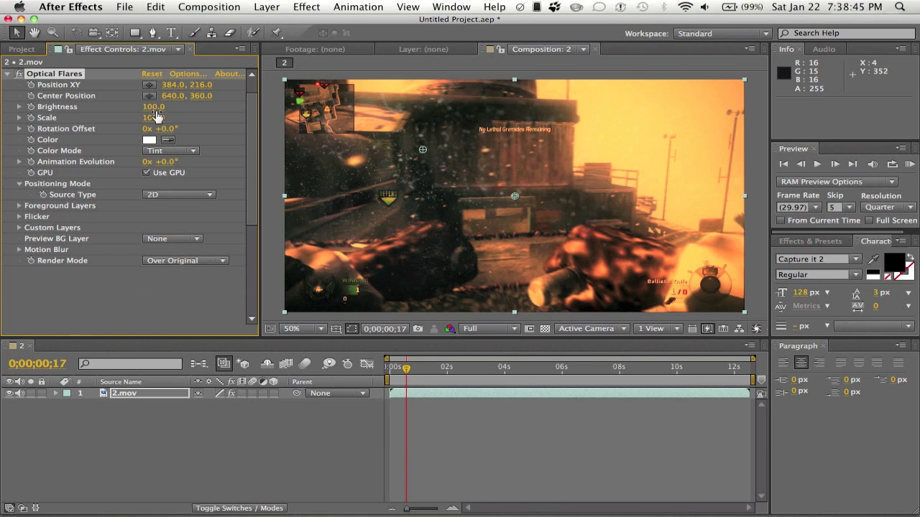
{"action": "left_click_drag", "start_coordinate": [156, 113], "coordinate": [151, 121]}
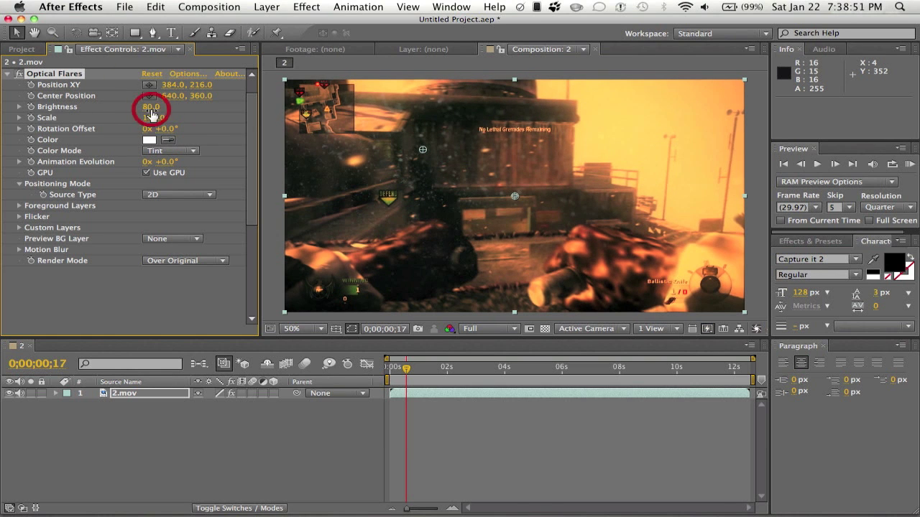
{"action": "left_click_drag", "start_coordinate": [409, 370], "coordinate": [534, 369]}
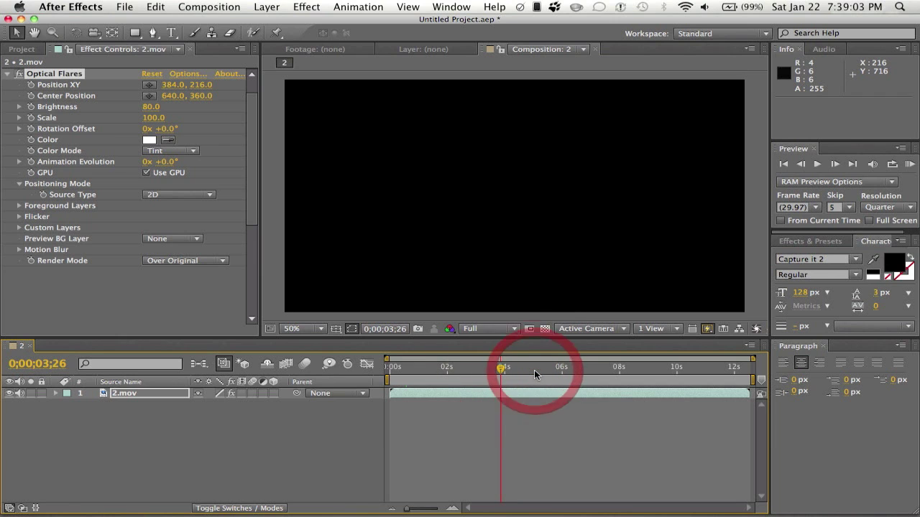
Move the playhead to 0;00;03;14 to view the graded frame with dirt overlay
{"action": "left_click", "coordinate": [538, 369]}
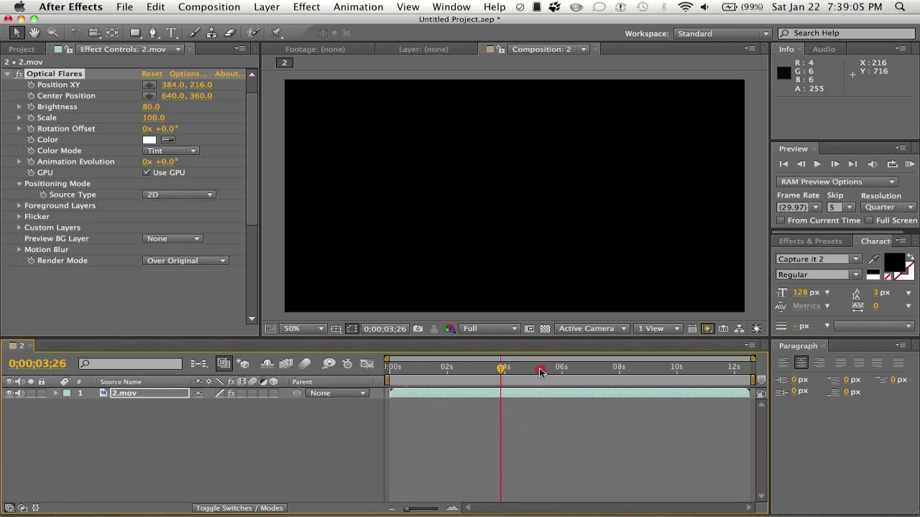
{"action": "left_click", "coordinate": [489, 372]}
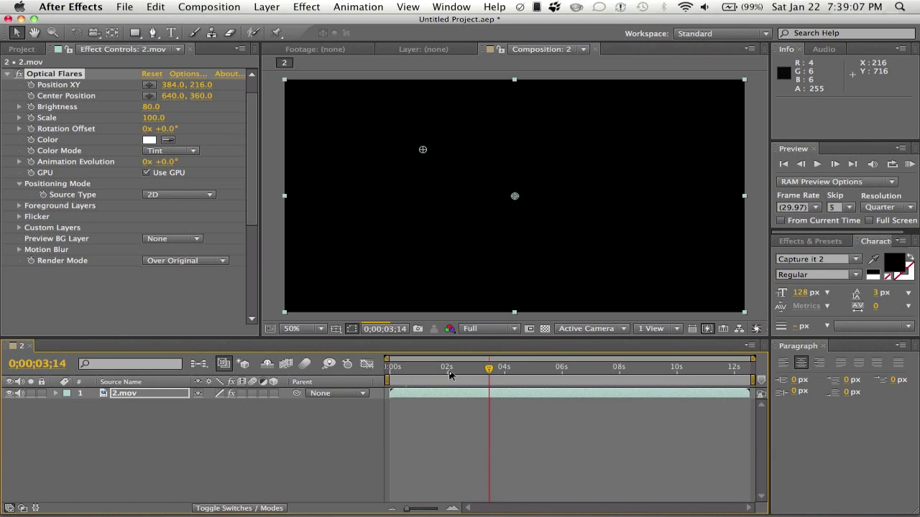